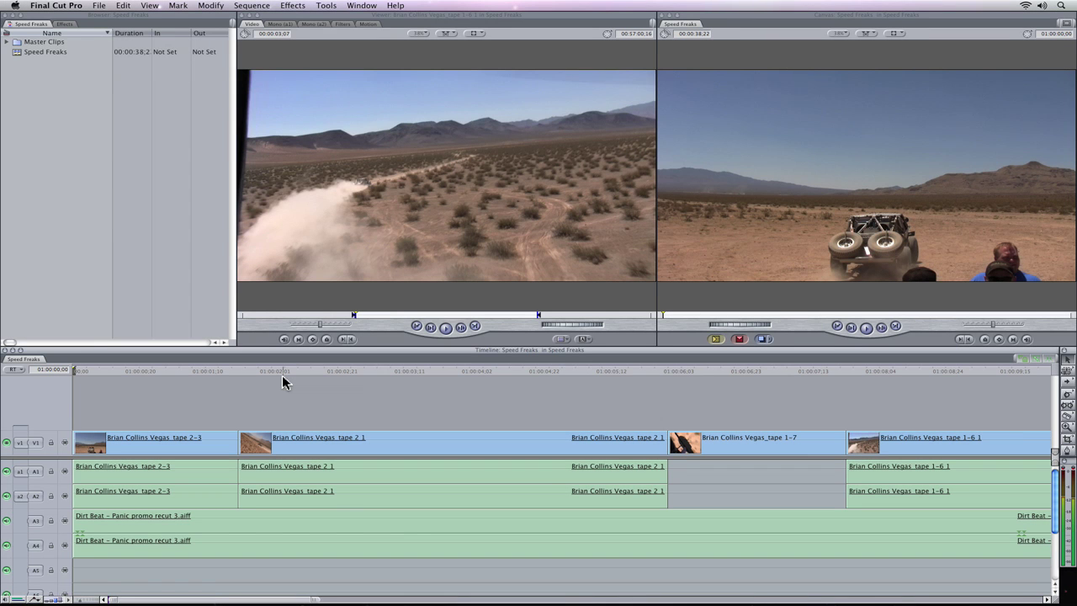
Play the opening of the Speed Freaks sequence, then enlarge the timeline tracks to taller filmstrips.
key("space")
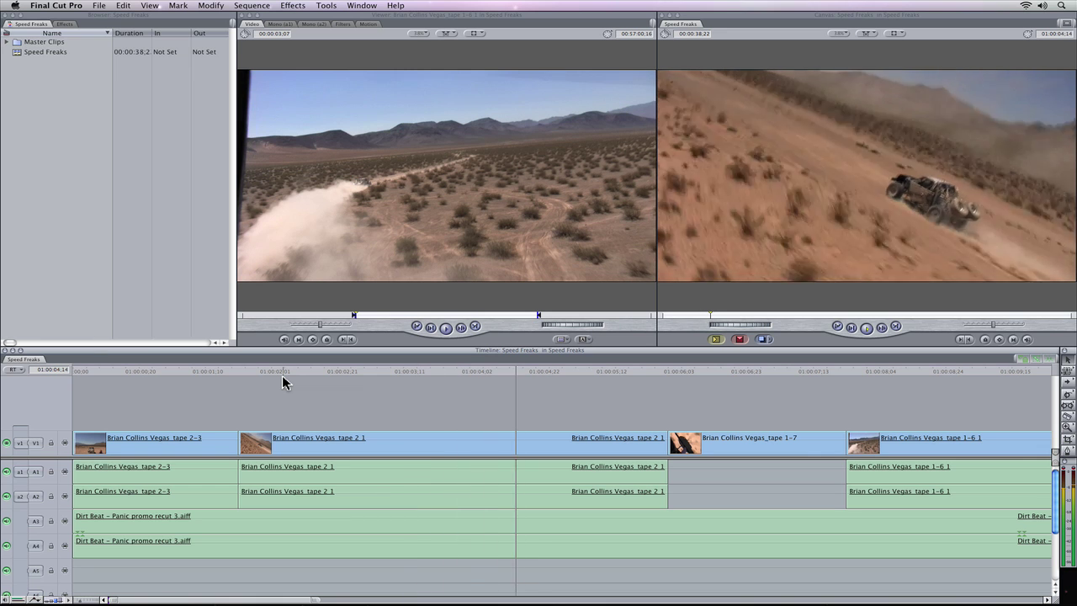
key("space")
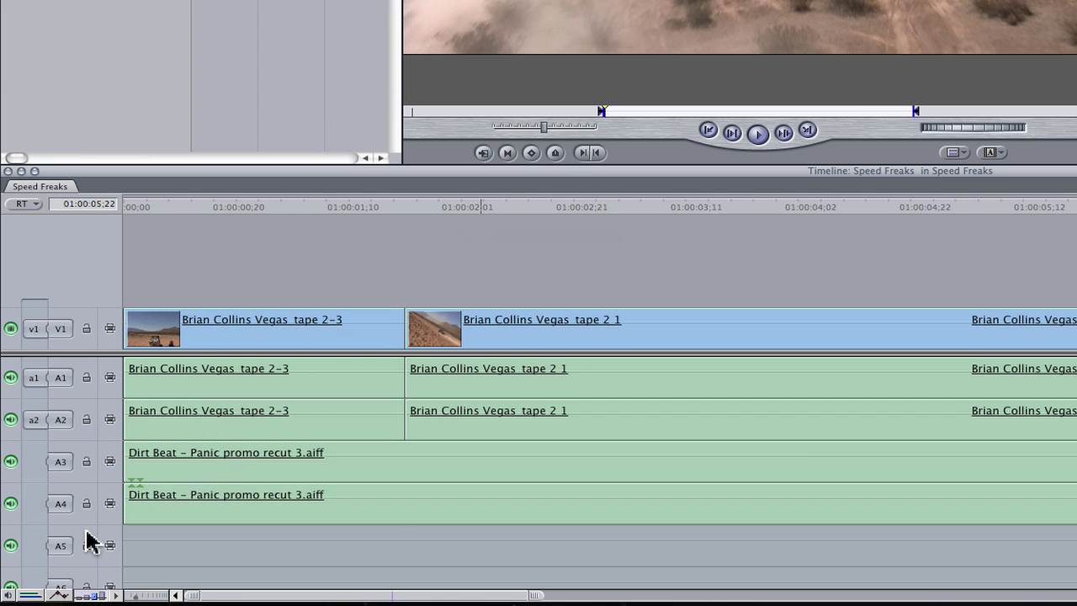
left_click(30, 596)
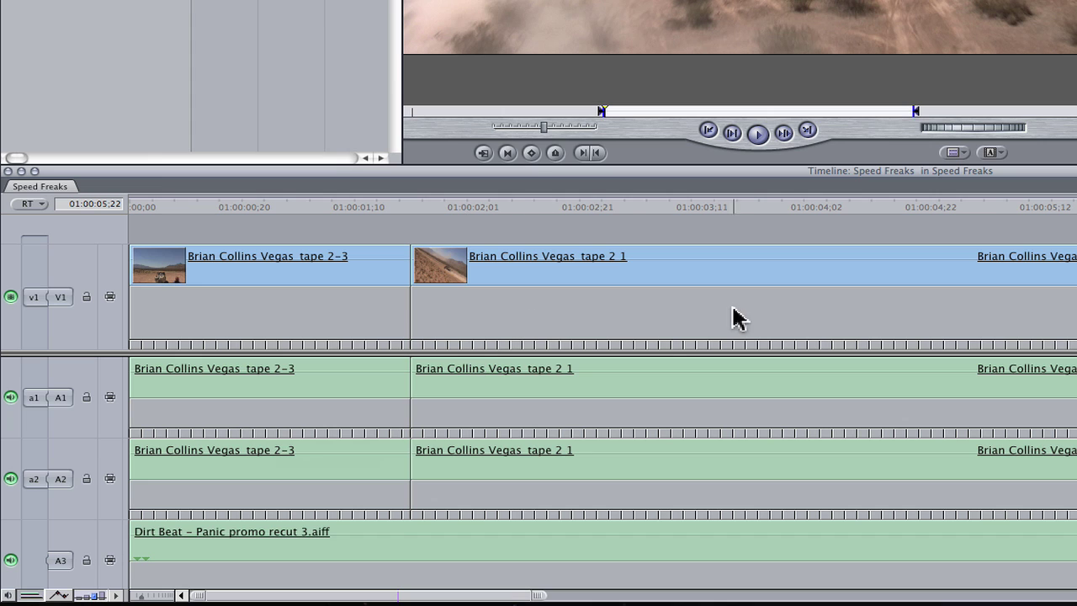
Park the playhead inside the tape 2 1 clip and select that clip.
left_click(660, 314)
left_click(735, 378)
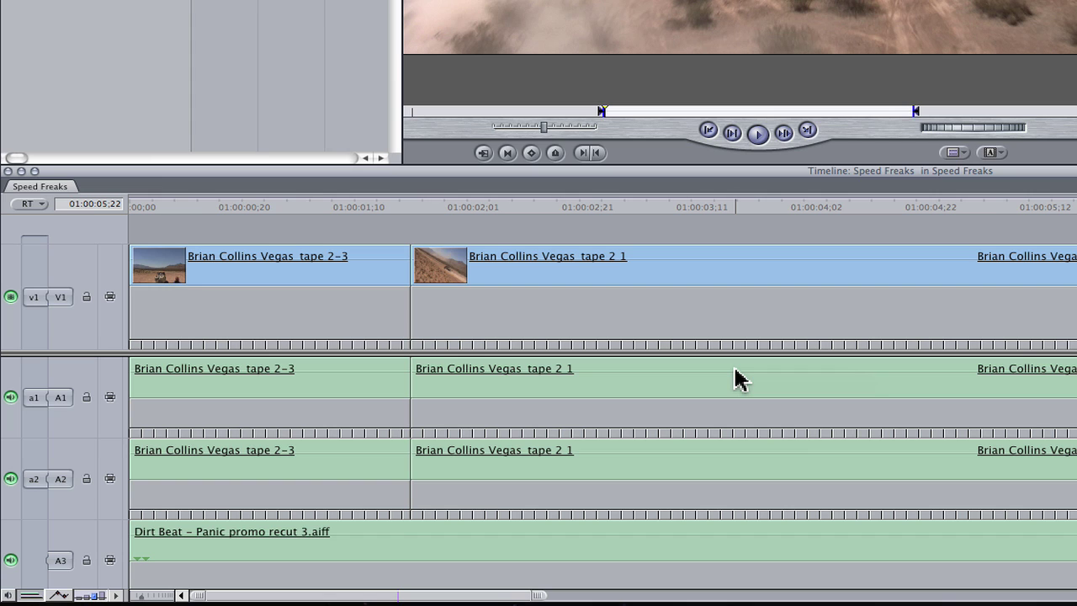
key("Left")
key("Left")
left_click(721, 265)
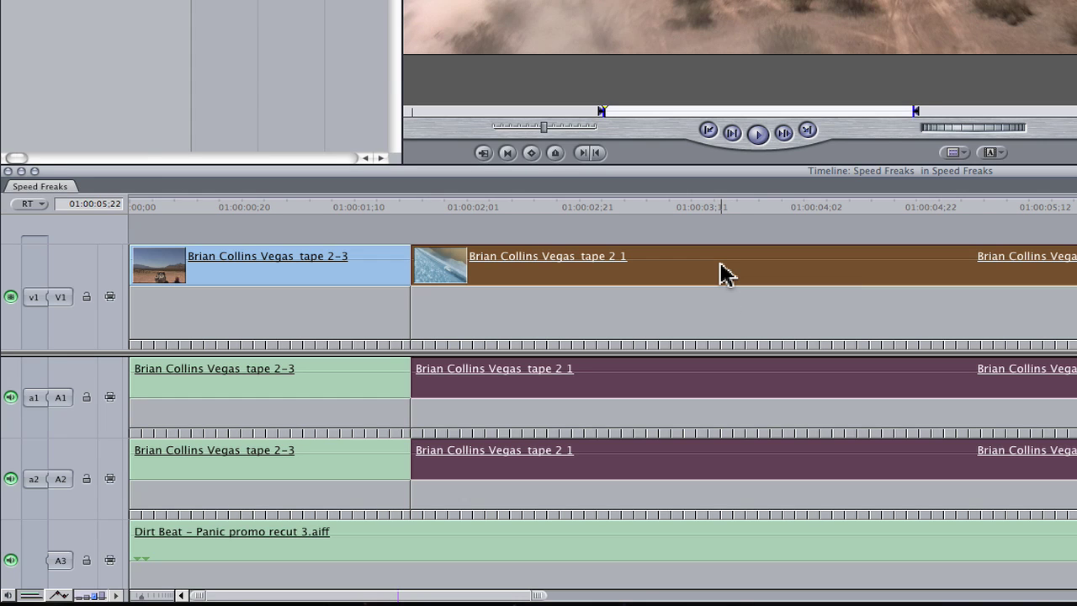
Give tape 2 1 a 00:00:07;00 duration at 61.72% with Ripple Sequence off.
right_click(720, 265)
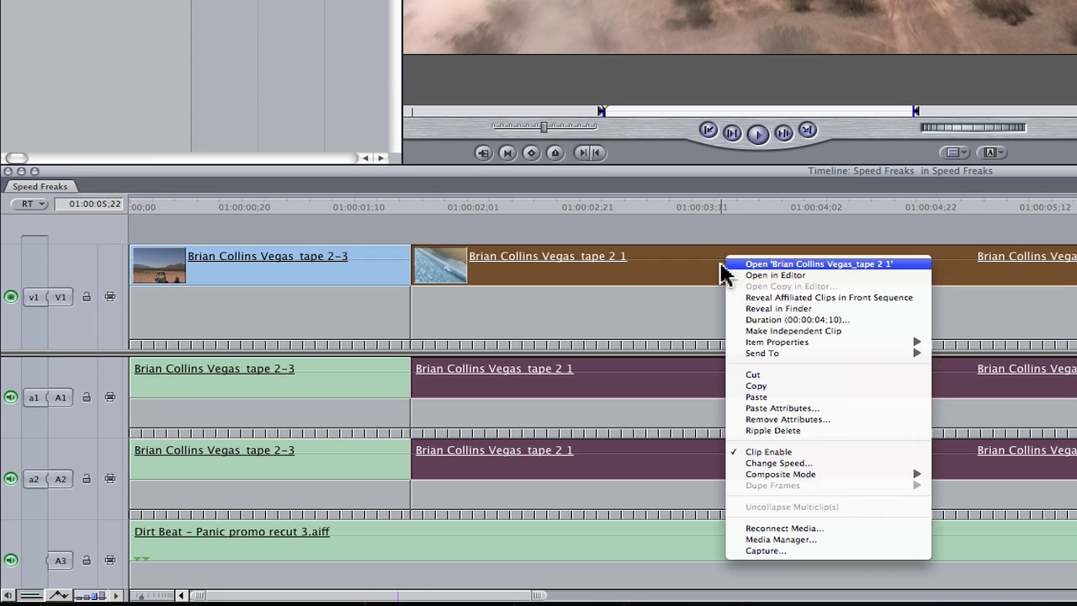
left_click(735, 463)
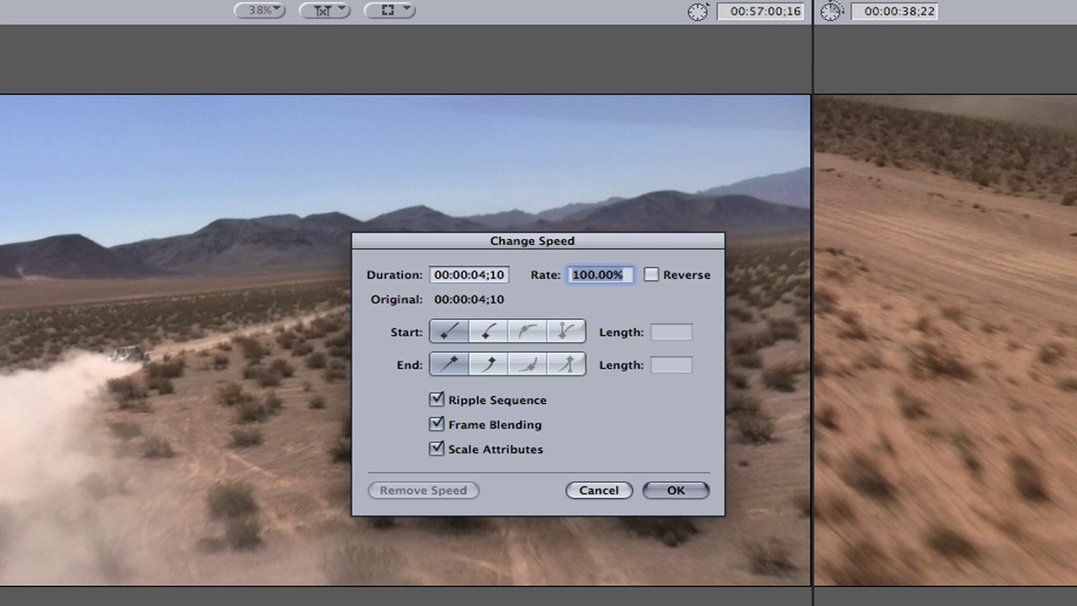
type("50")
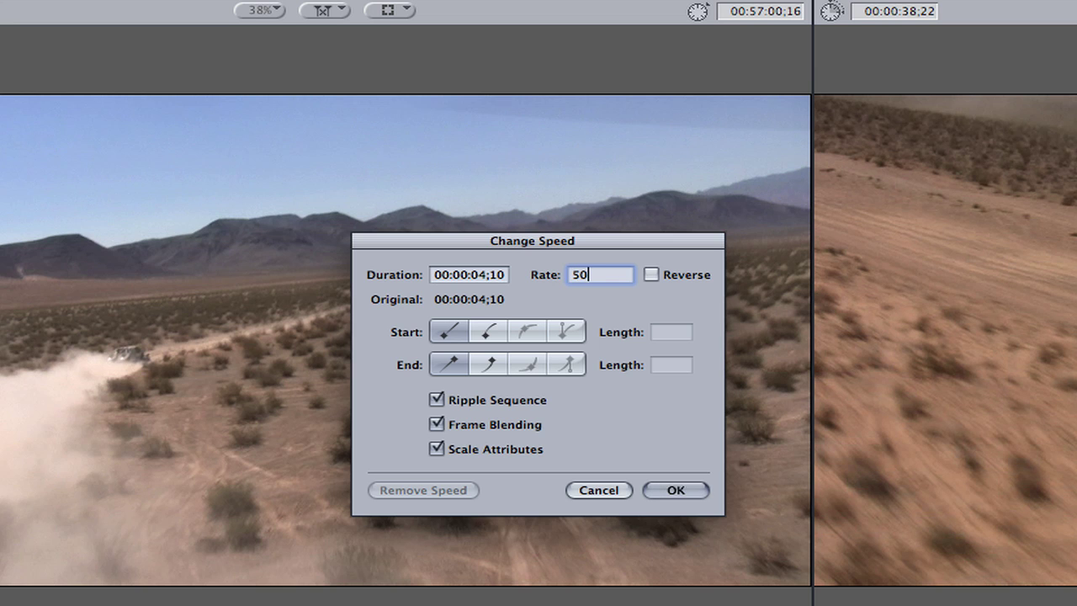
key("Tab")
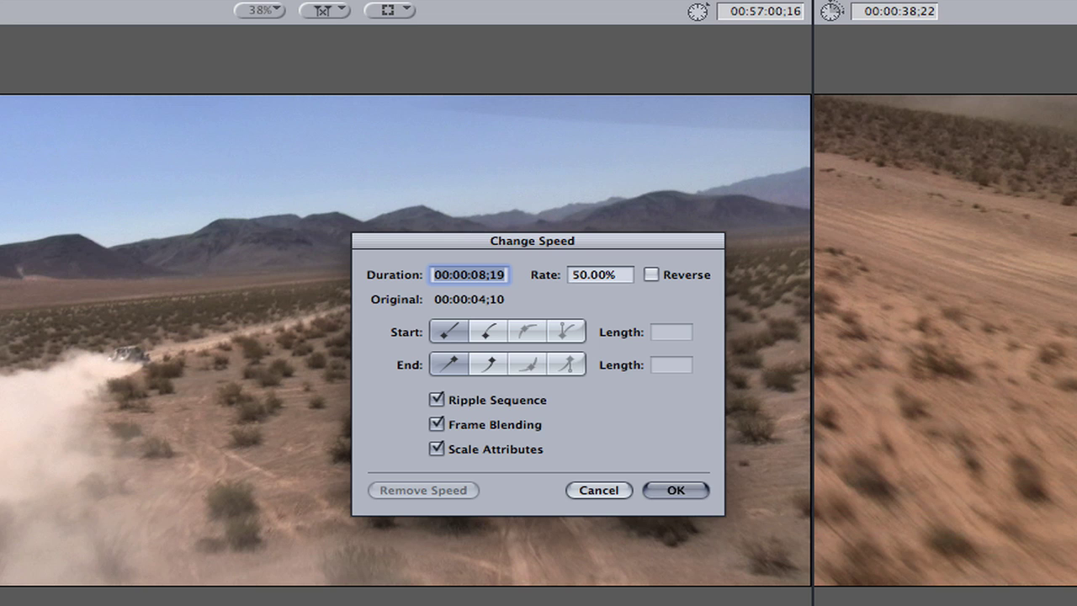
type("7")
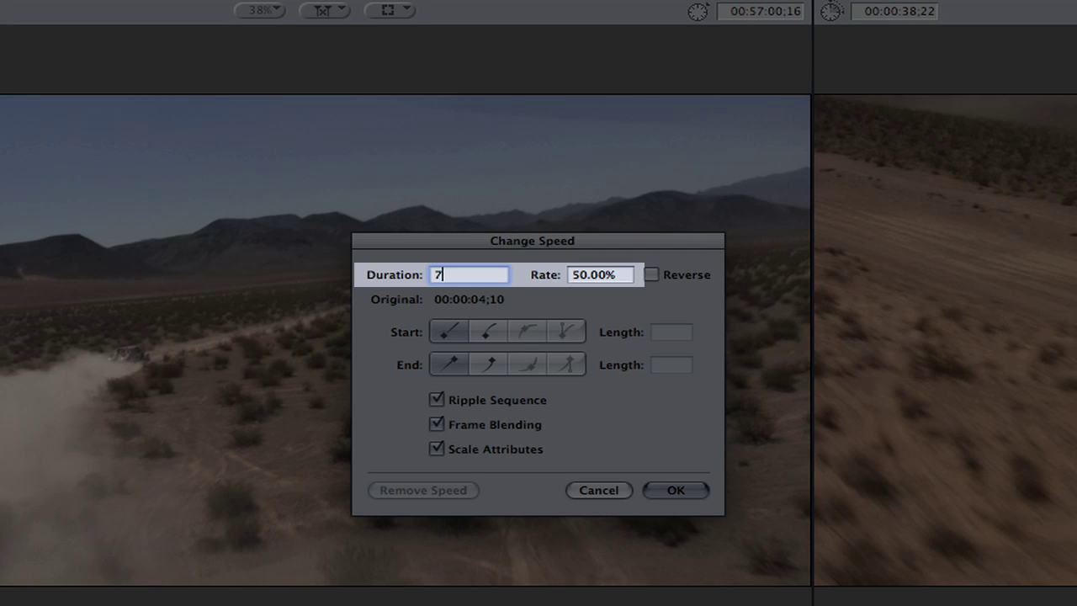
type("00")
key("Tab")
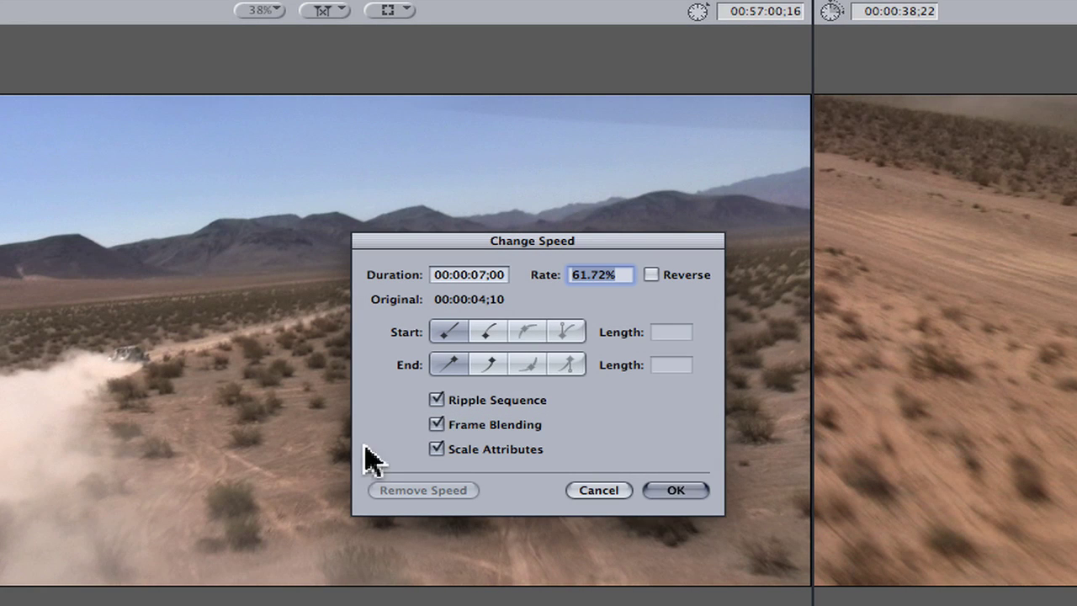
left_click(436, 399)
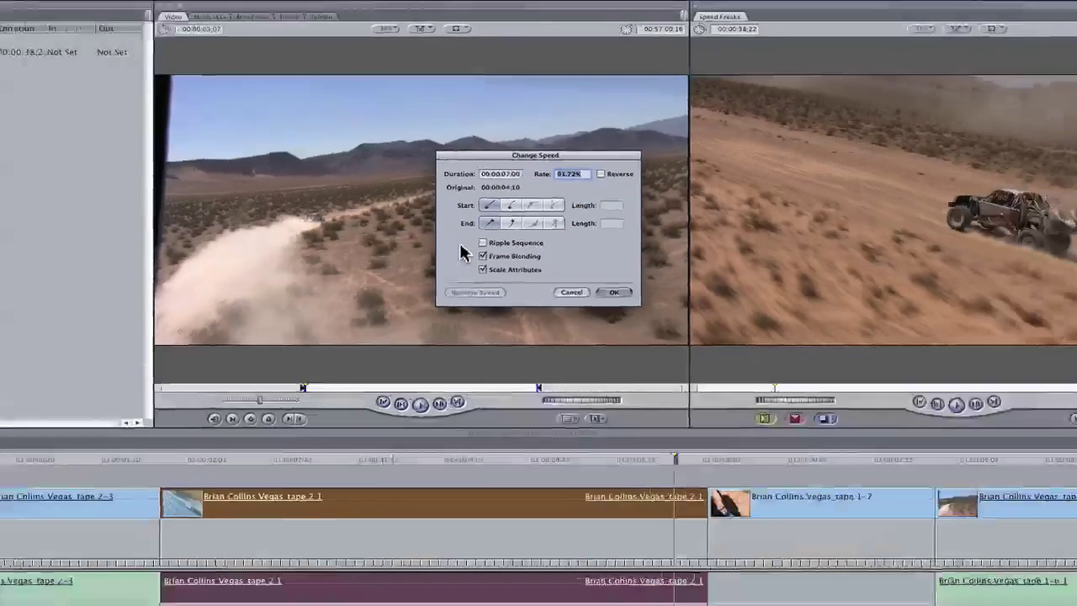
Apply the 62% slow-down and play tape 2 1 back from its first frame.
key("Return")
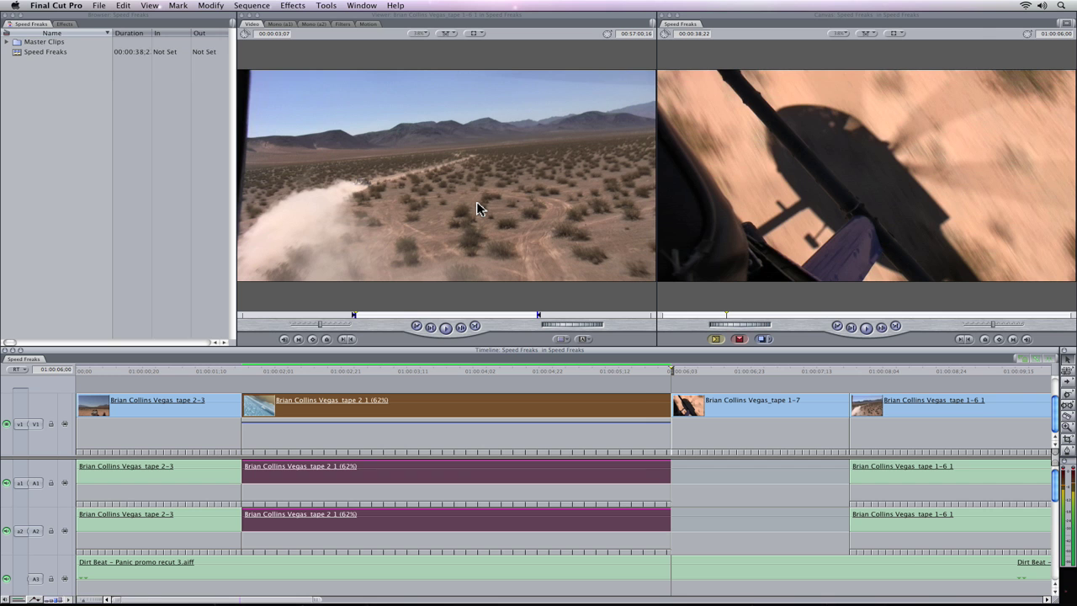
key("Up")
key("space")
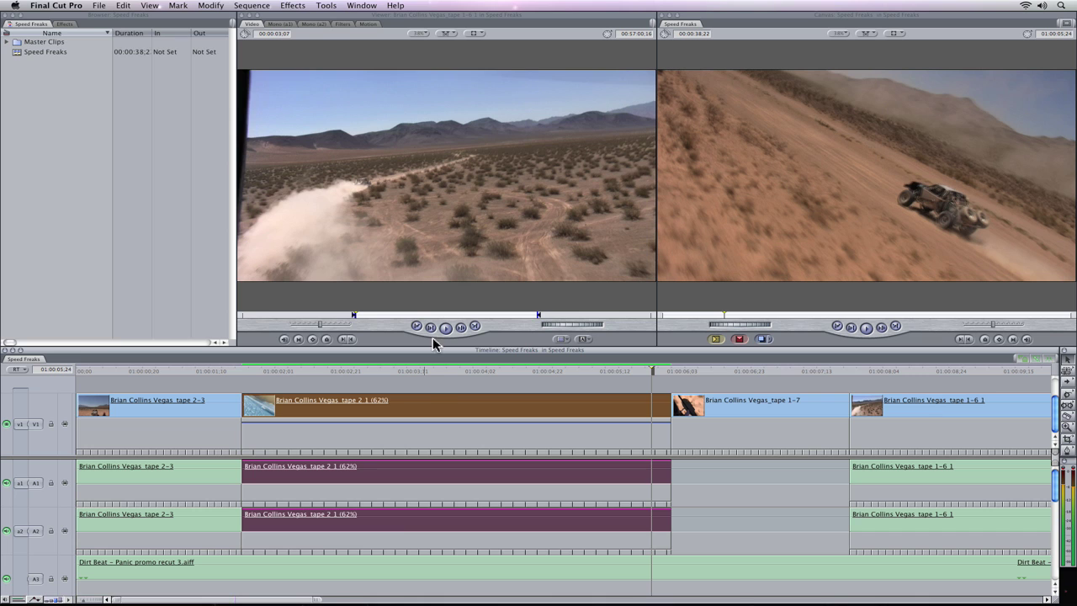
Add eased speed ramps of length 33 at both the start and end of tape 2 1.
key("super+j")
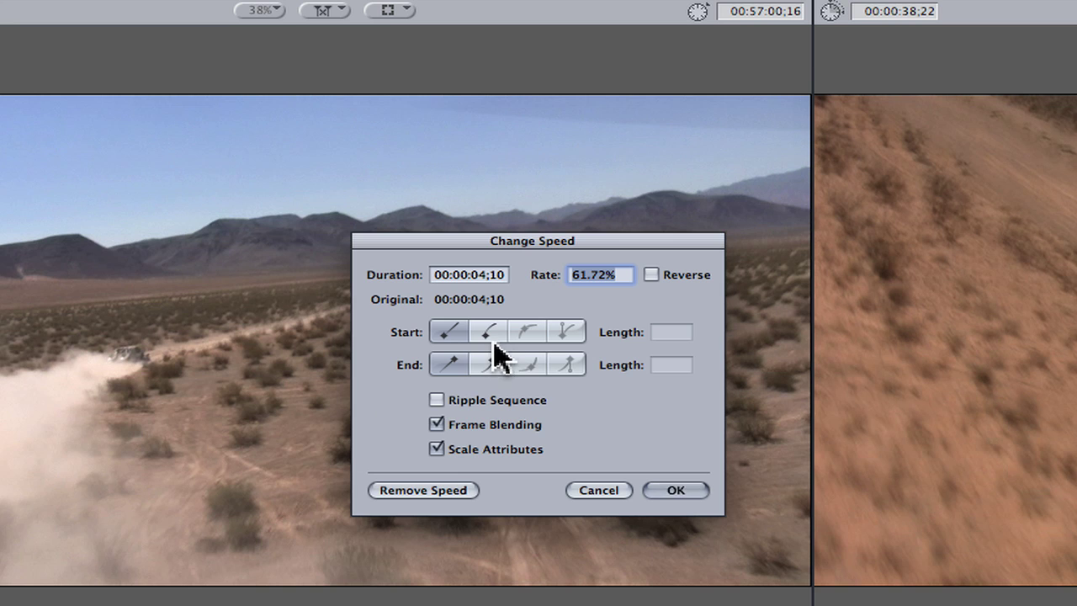
left_click(491, 335)
left_click(491, 365)
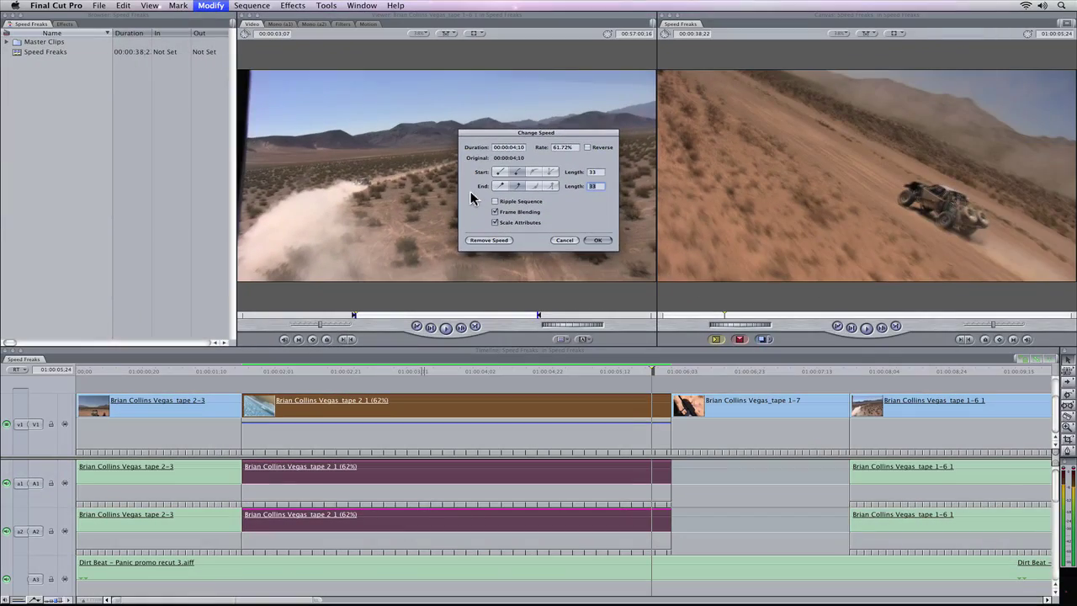
key("Return")
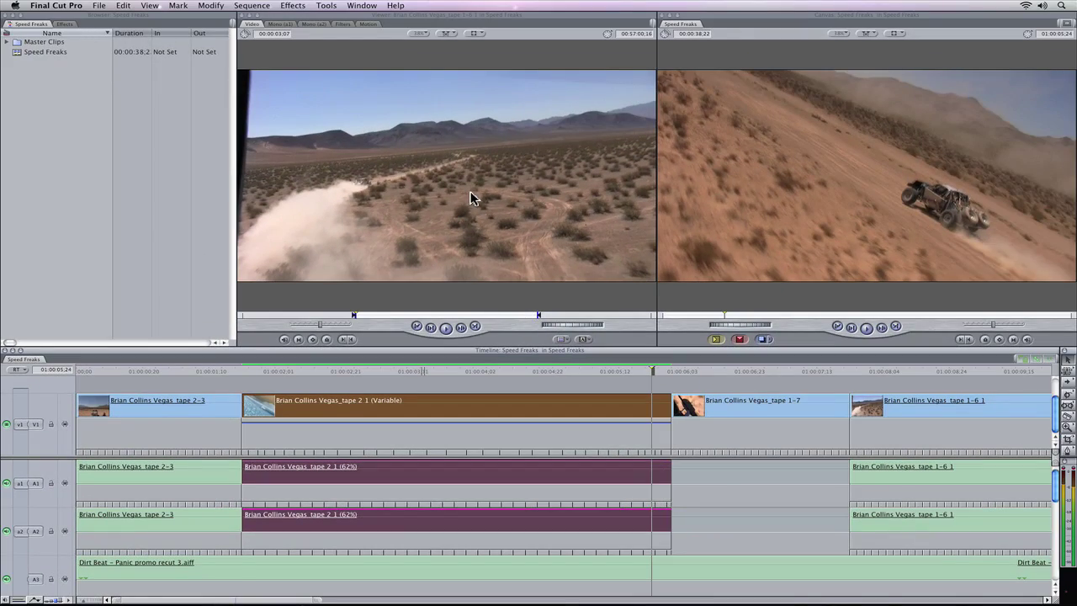
key("Up")
key("space")
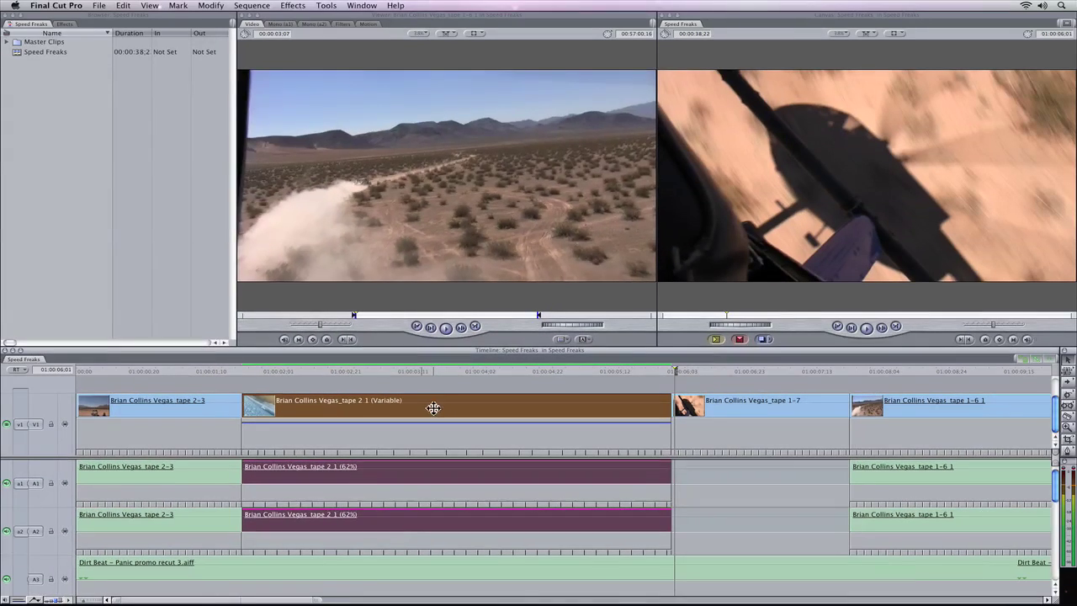
double_click(559, 269)
Drag the Speed % graph handles in the Motion tab to smooth tape 2 1's start and end ramps.
double_click(433, 410)
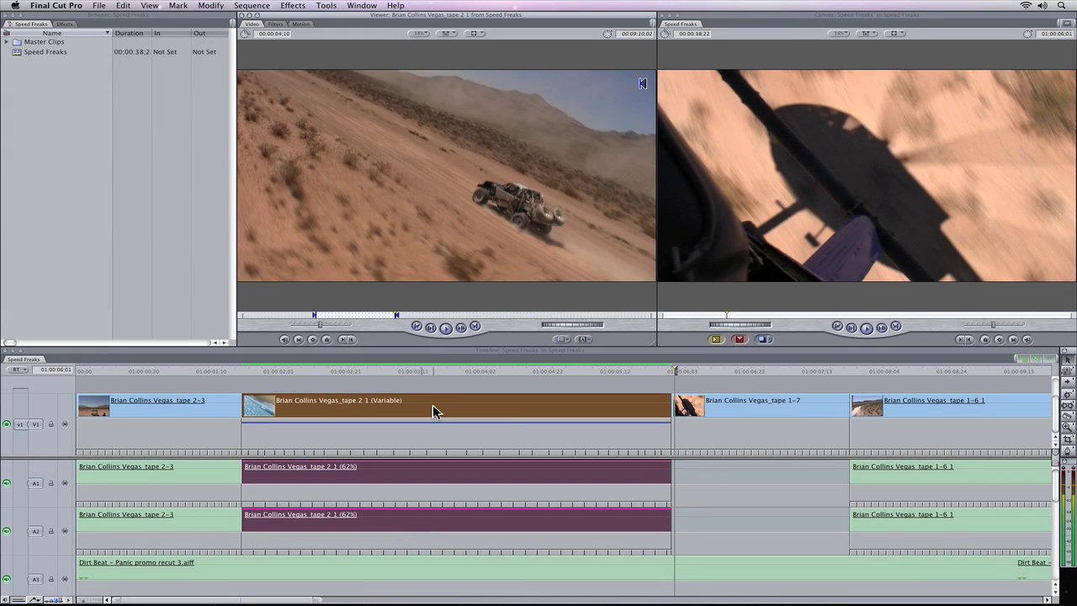
left_click(300, 24)
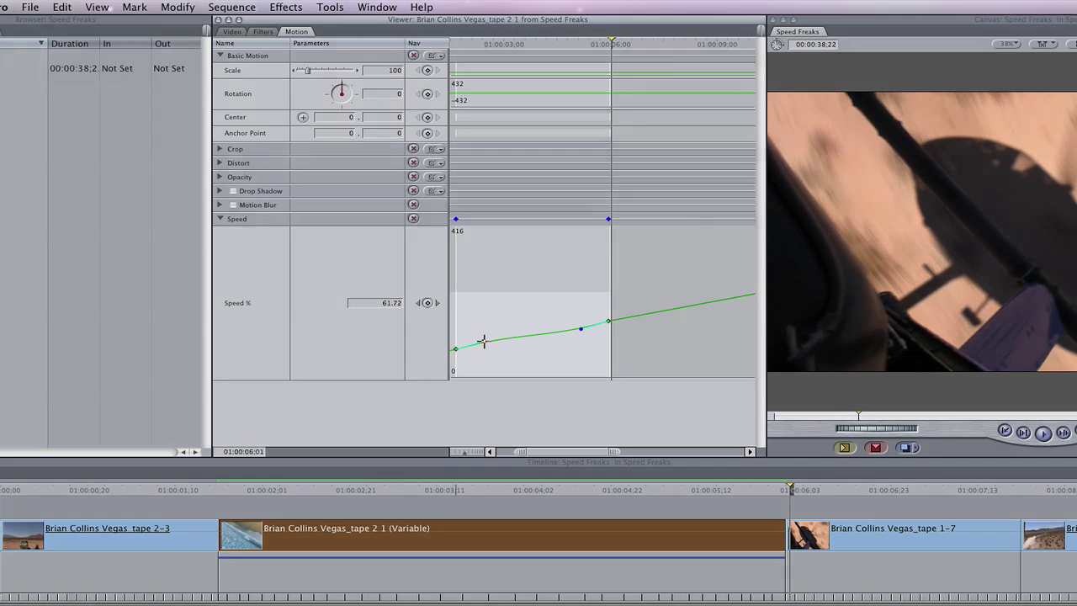
left_click_drag(483, 341, 480, 334)
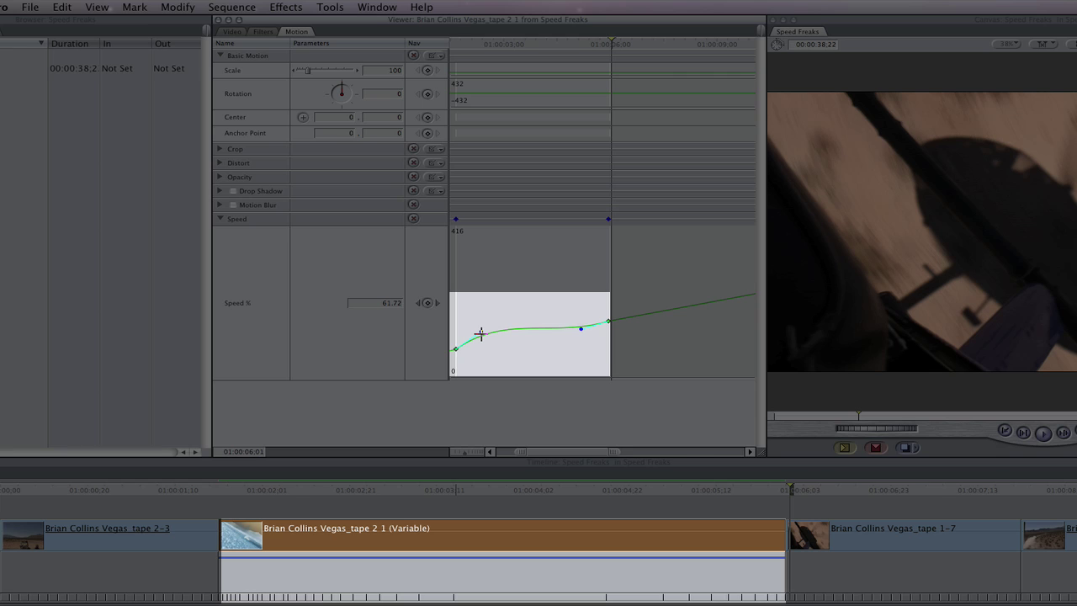
left_click(580, 330)
left_click_drag(581, 333, 580, 335)
left_click_drag(584, 342, 581, 337)
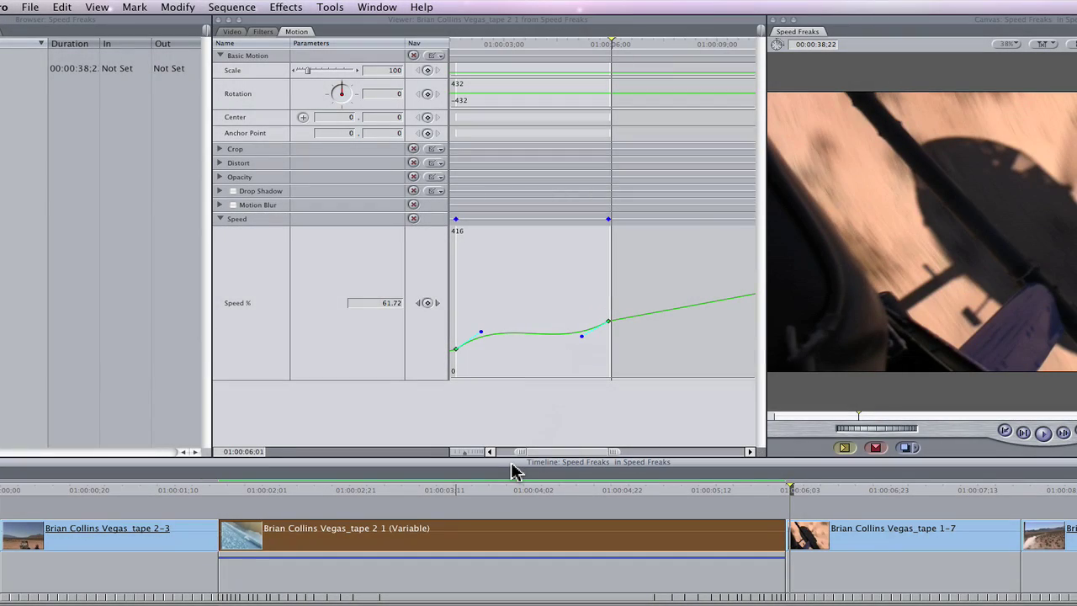
key("super+j")
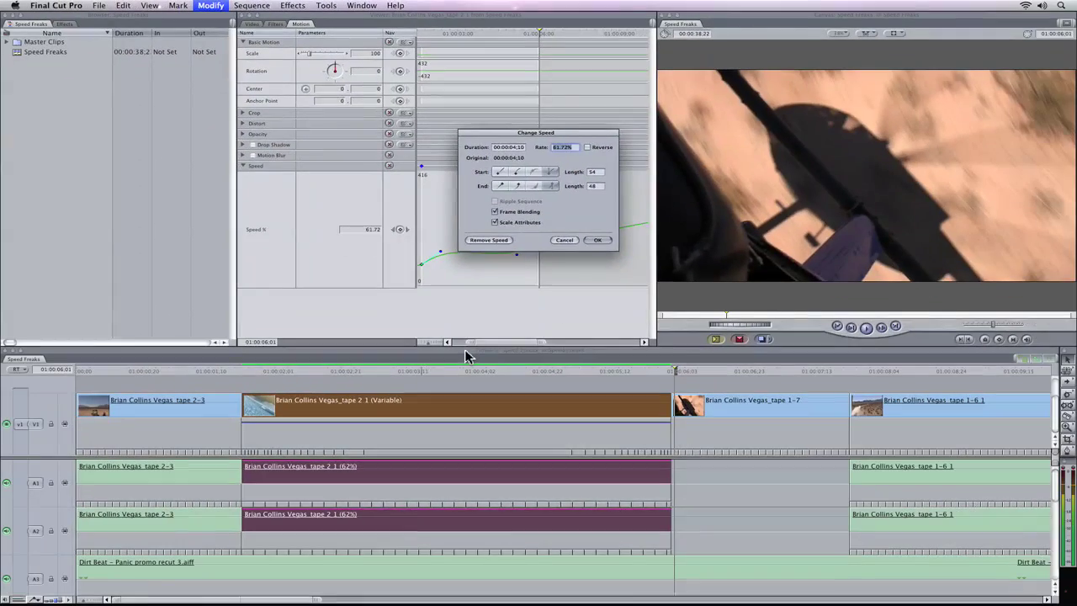
Confirm tape 2 1's 61.72% variable speed with eased start and end curves.
key("Return")
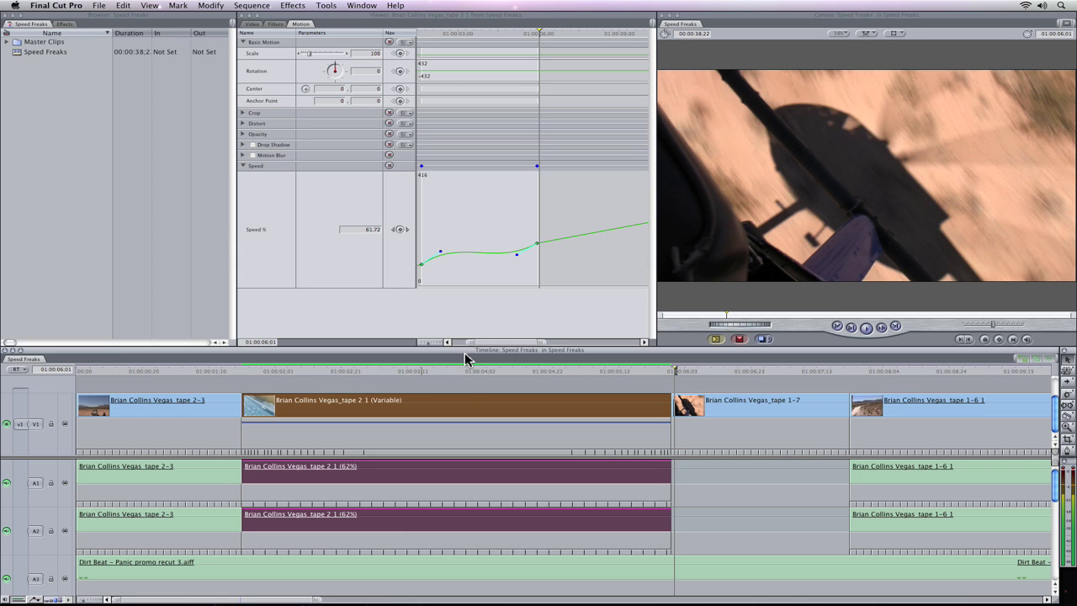
right_click(454, 407)
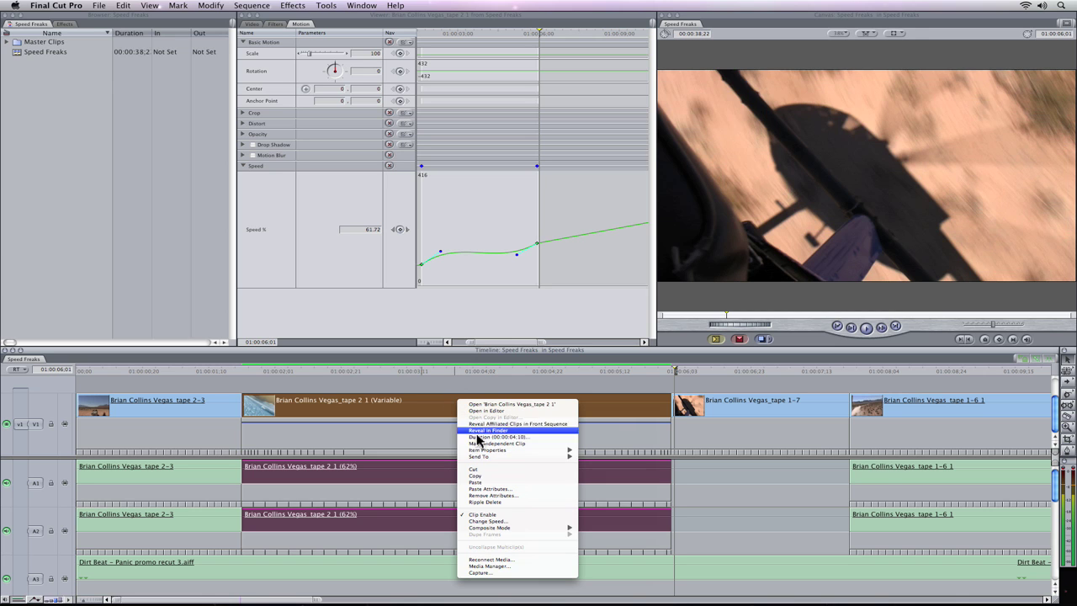
Copy tape 2 1 and paste only its Speed attribute onto tape 1-7, tape 1-6 1 and tape 1-8.
left_click(483, 475)
scroll(500, 437, "right", 10)
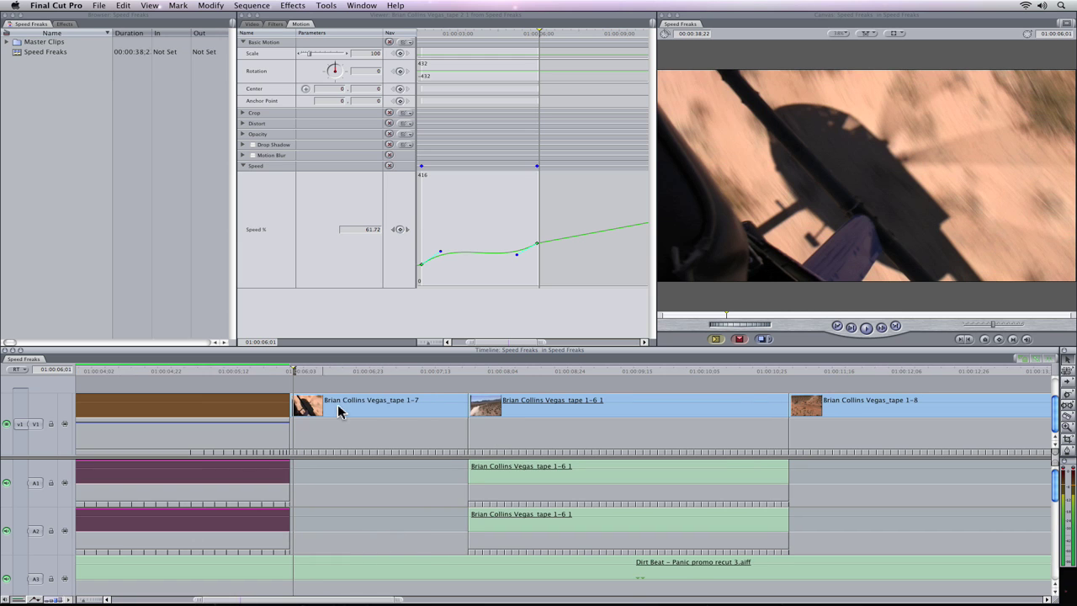
left_click(365, 408)
left_click(588, 408, "shift")
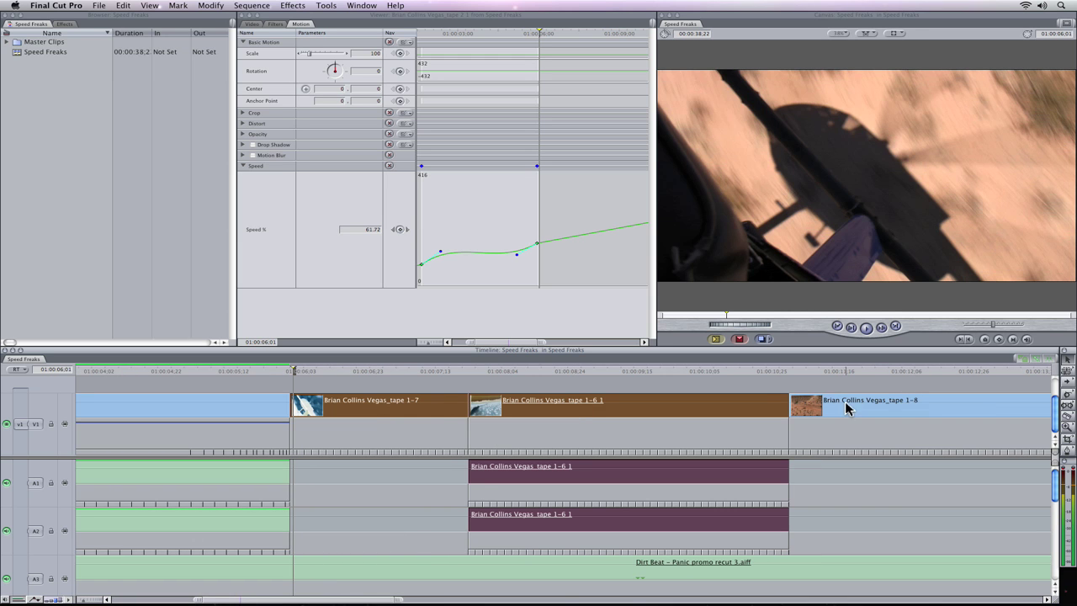
left_click(846, 408, "shift")
key("alt+v")
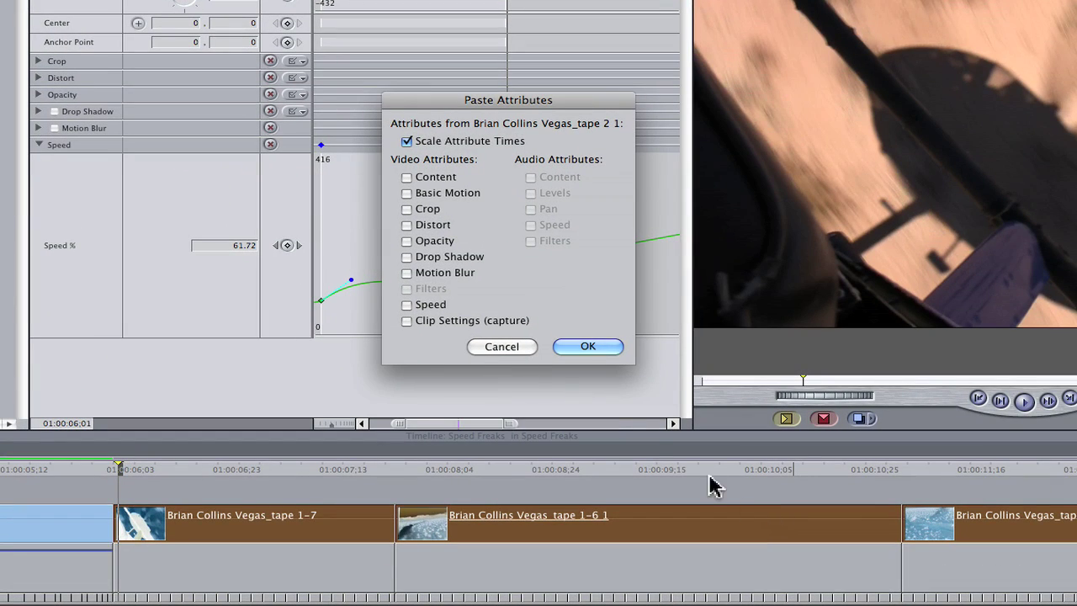
left_click(406, 305)
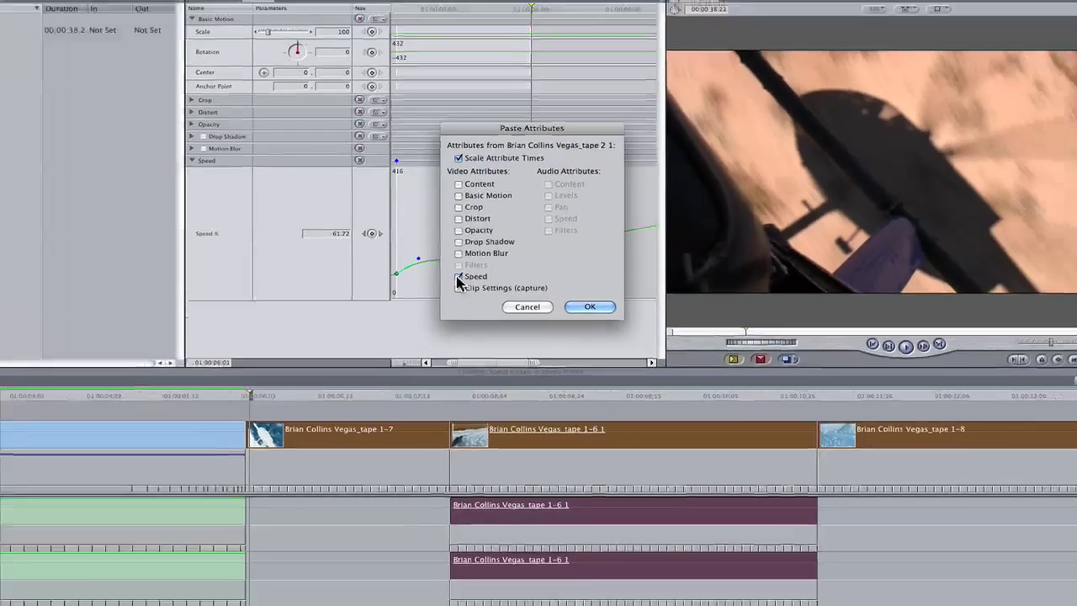
key("Return")
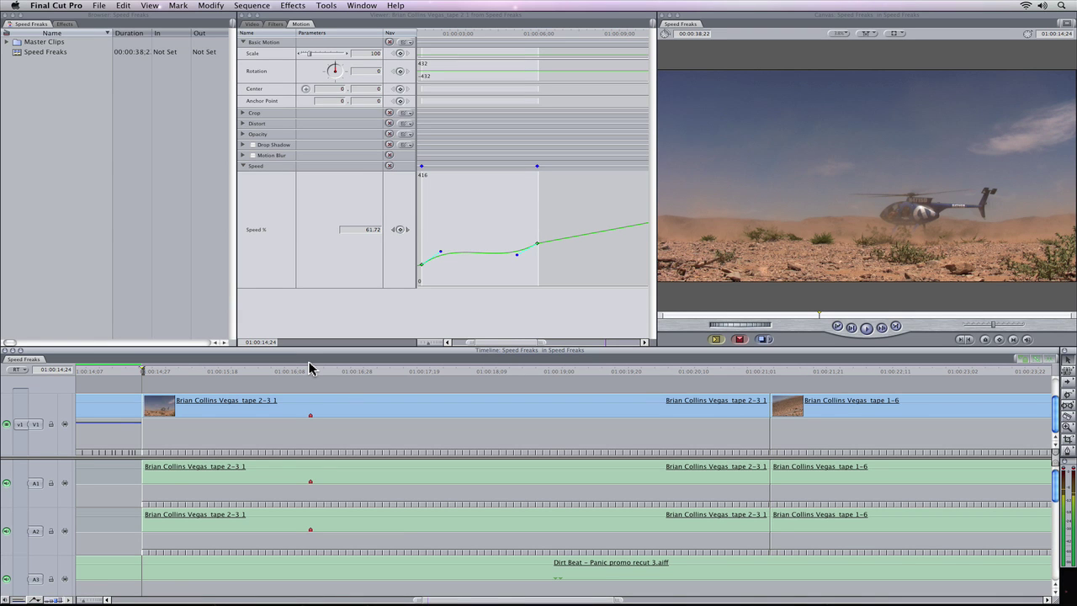
Play and scrub the tape 2-3 1 clip to the moment the helicopter lifts off.
key("space")
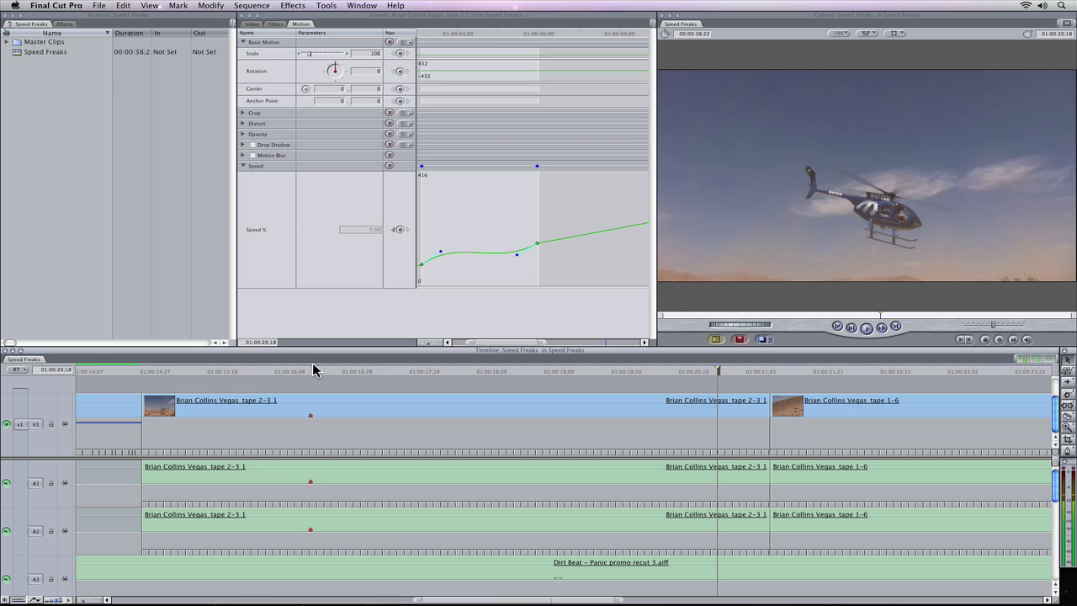
left_click_drag(362, 375, 312, 375)
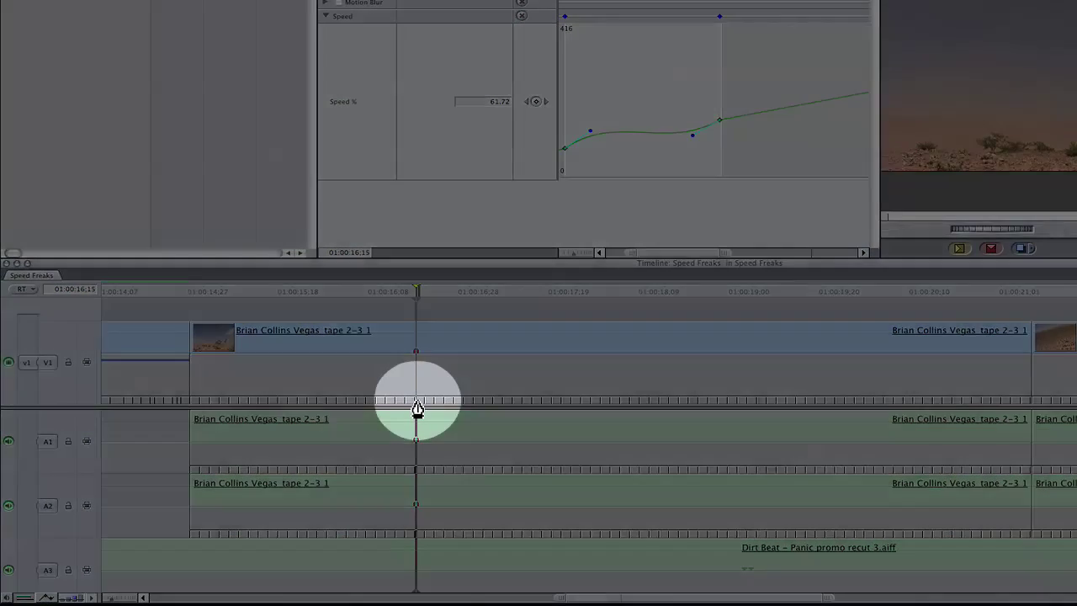
mouse_move(399, 414)
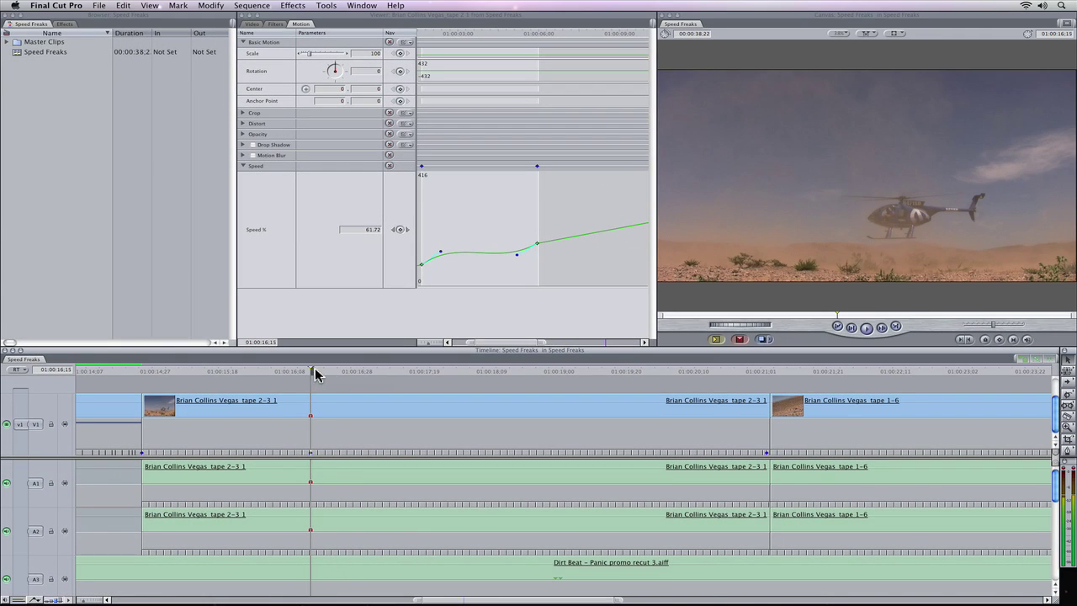
left_click_drag(315, 374, 616, 378)
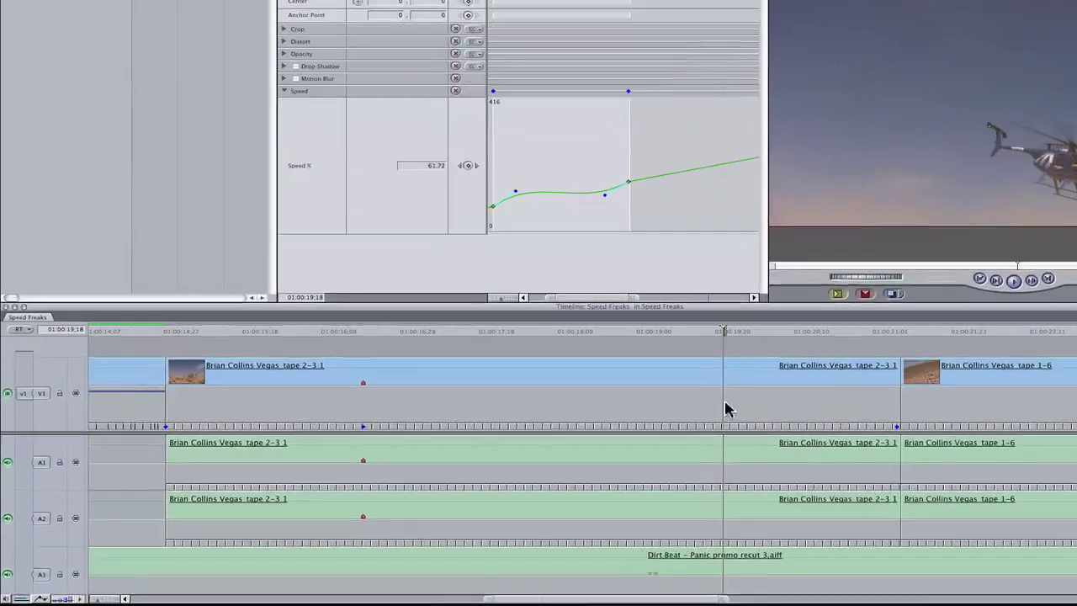
Add a speed keyframe at 01:00:19:18 with the Pen tool and slide it earlier.
key("p")
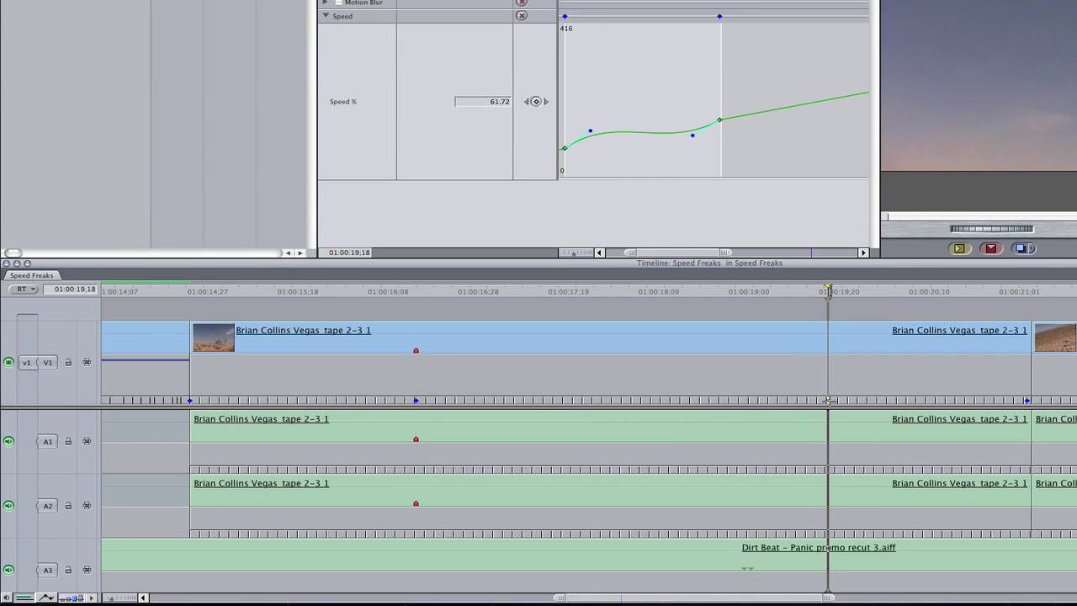
left_click(829, 400)
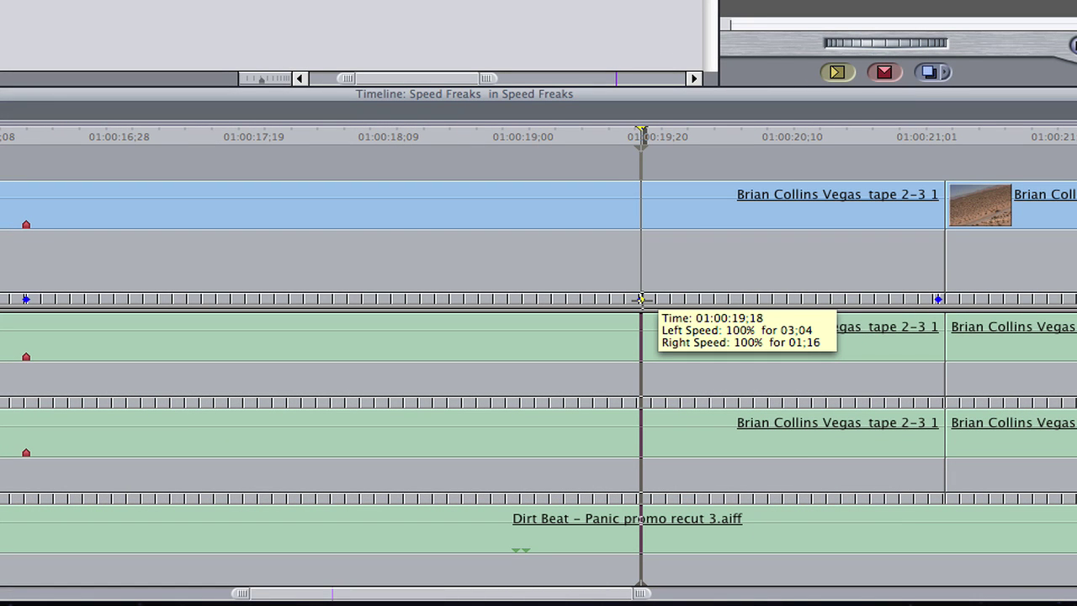
mouse_move(641, 298)
left_mouse_down()
mouse_move(116, 299)
mouse_move(126, 299)
left_mouse_up()
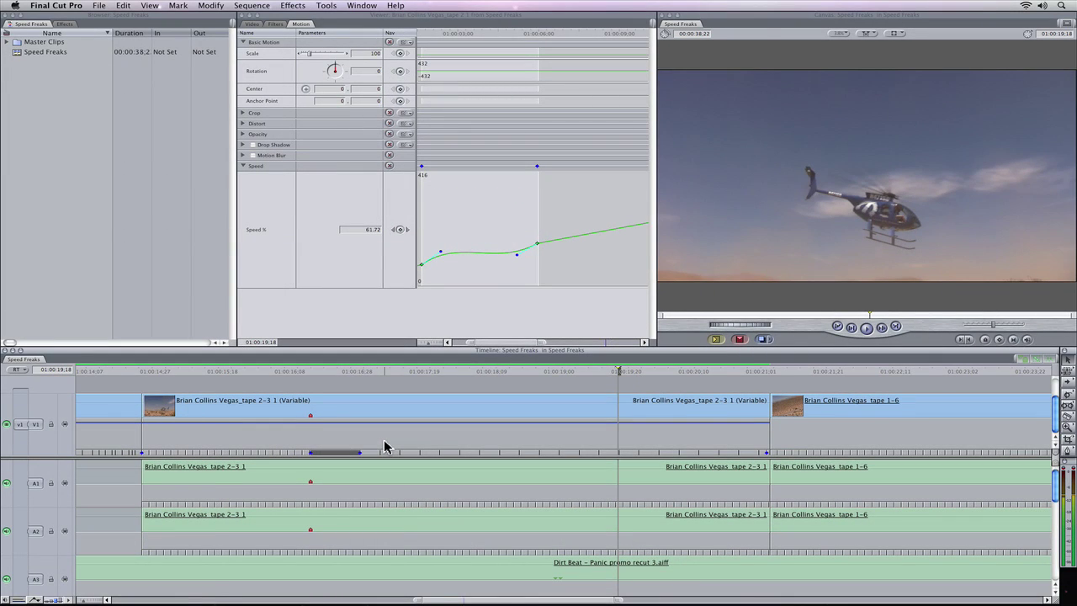
left_click(216, 371)
key("space")
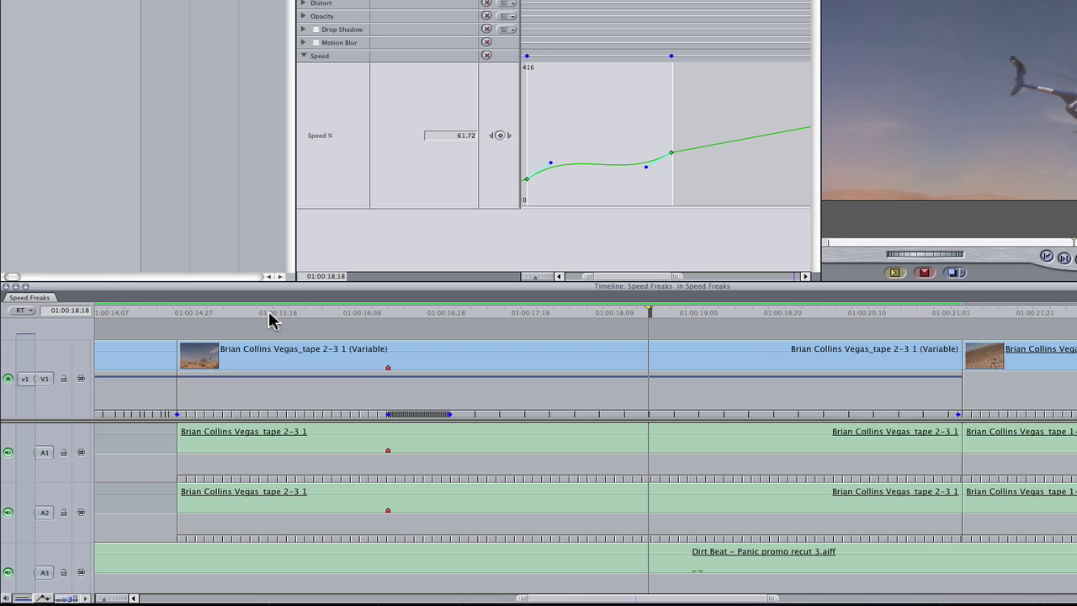
left_click(269, 313)
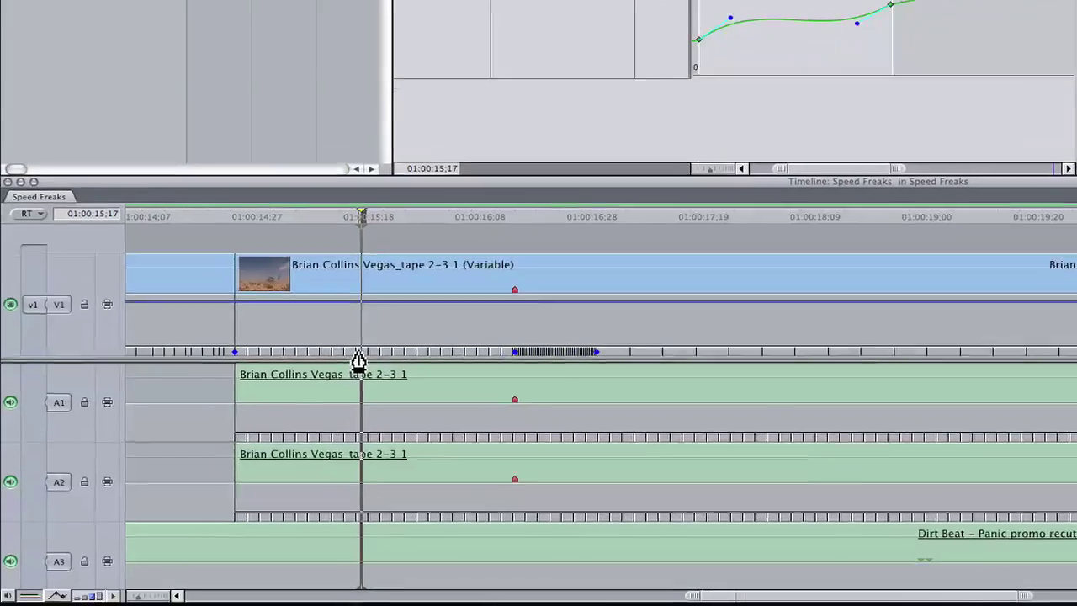
Set tape 2-3 1's opening speed segment to 150% and play the result.
right_click(307, 388)
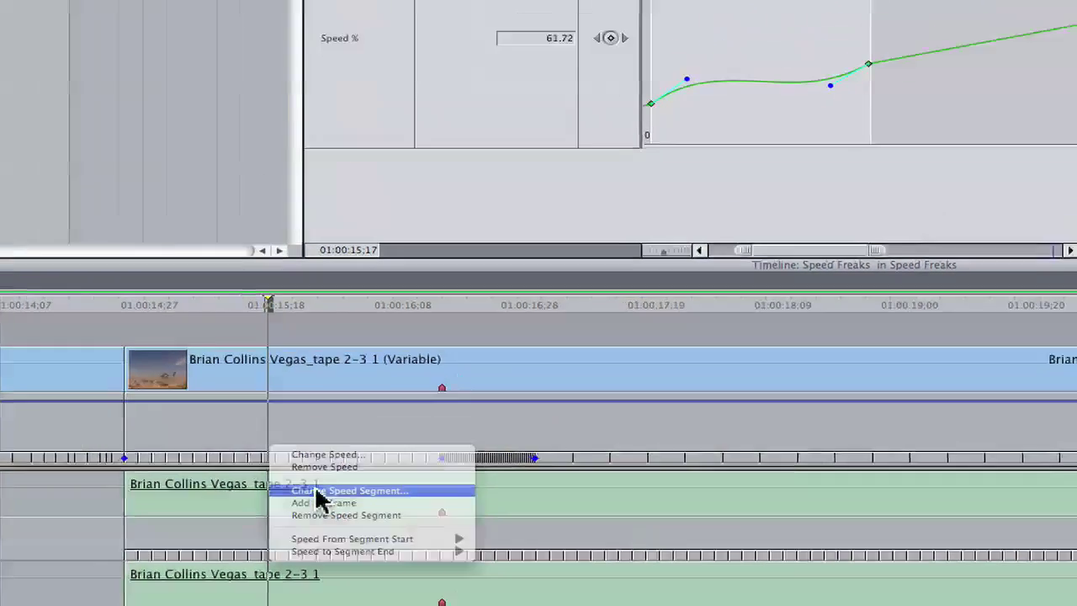
left_click(423, 370)
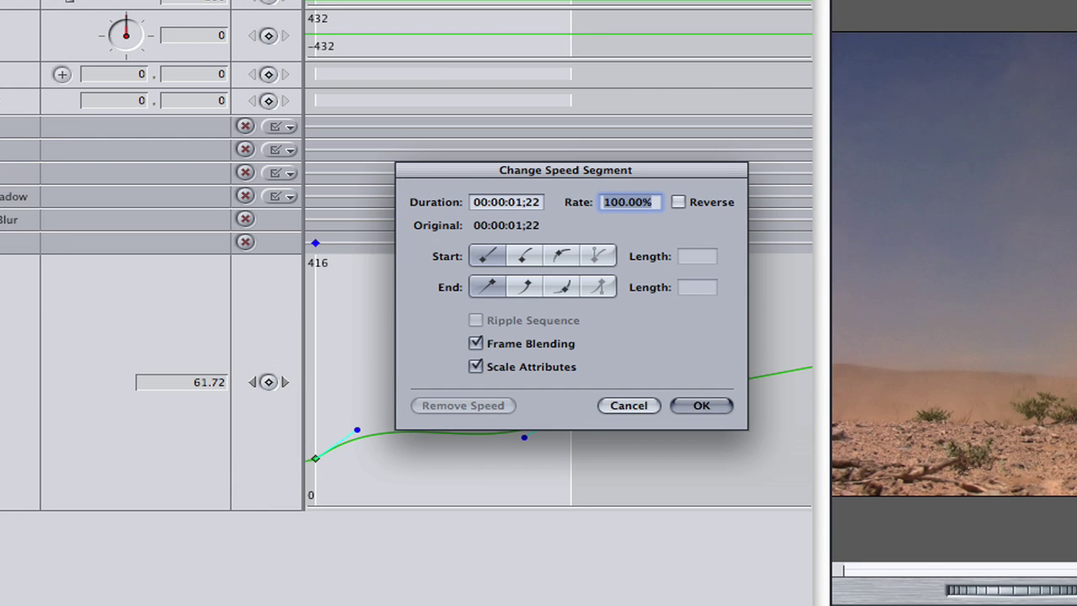
type("150")
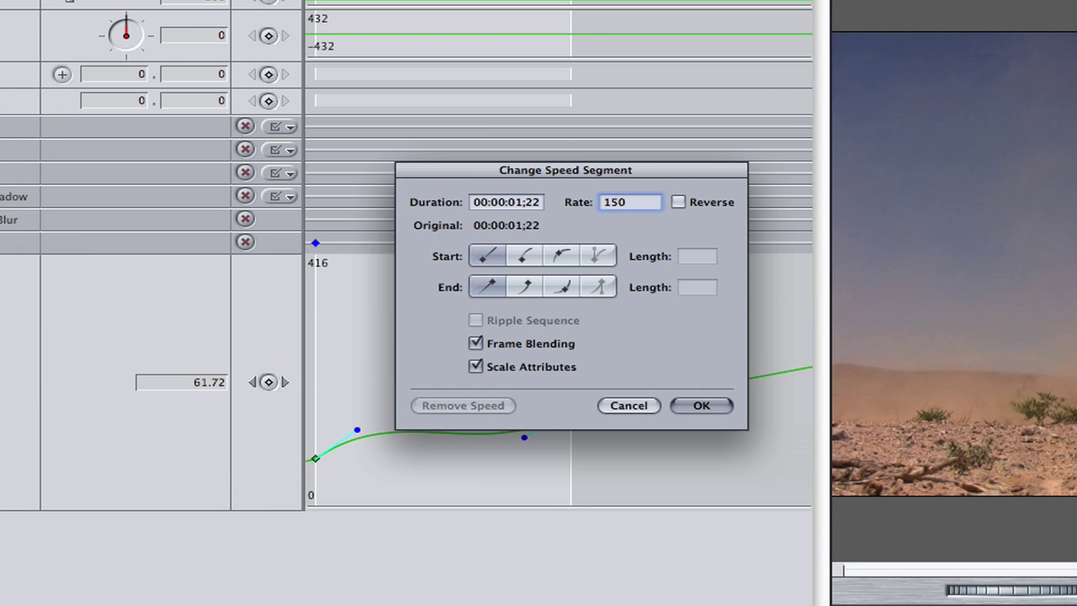
key("Tab")
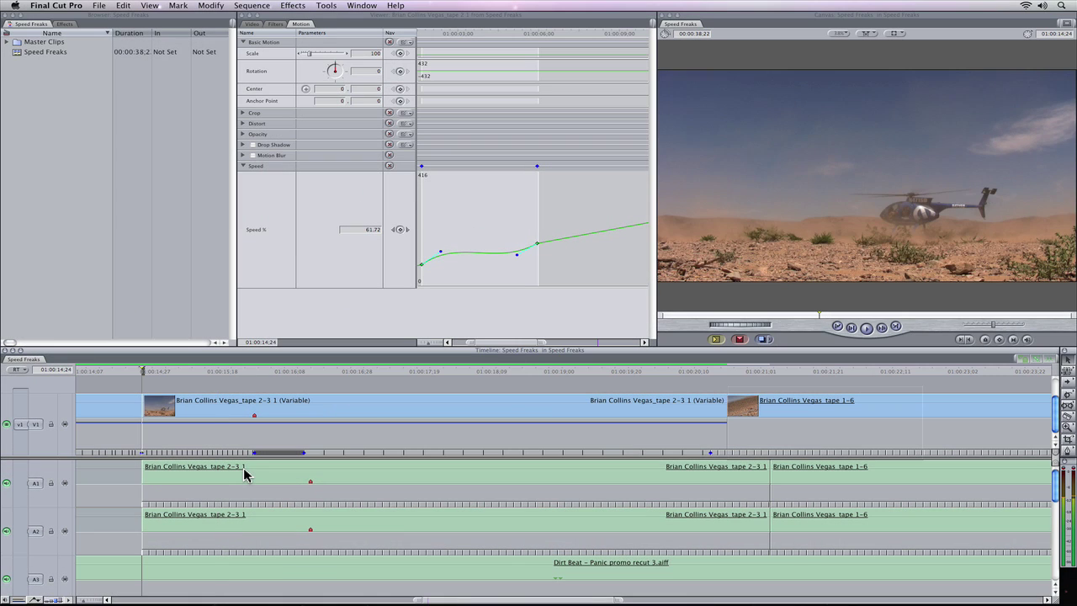
key("space")
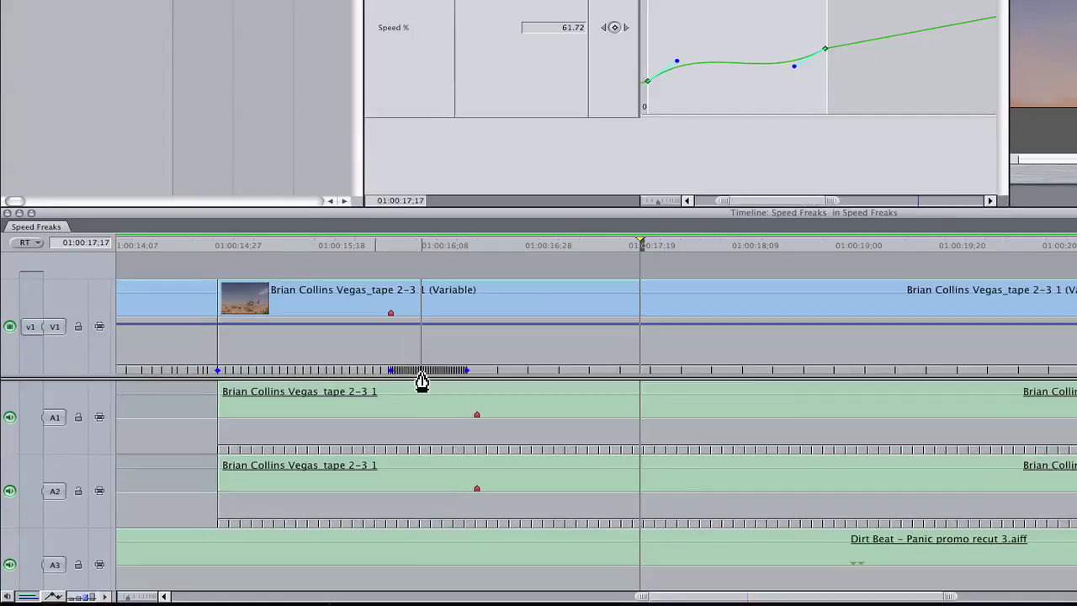
Ease the 620% speed segment in and out with centered curves of length 4.
right_click(422, 372)
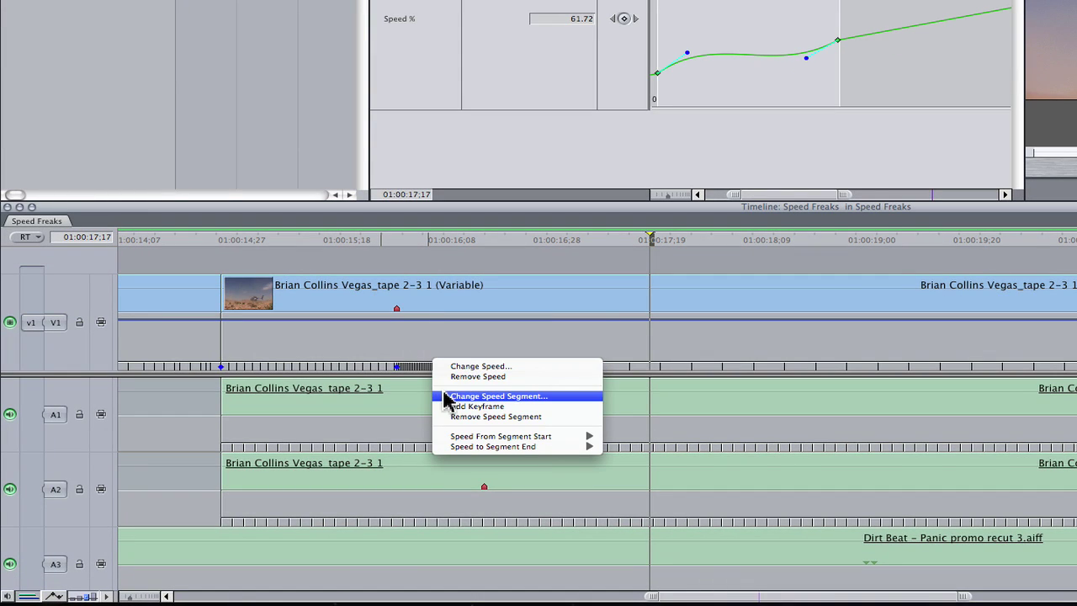
left_click(442, 396)
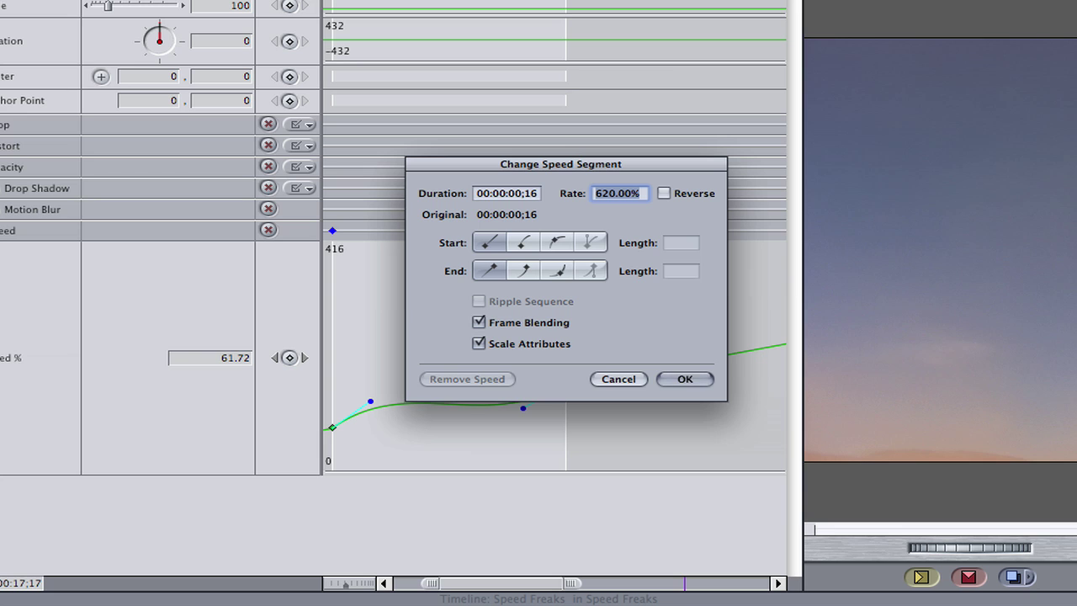
left_click(554, 247)
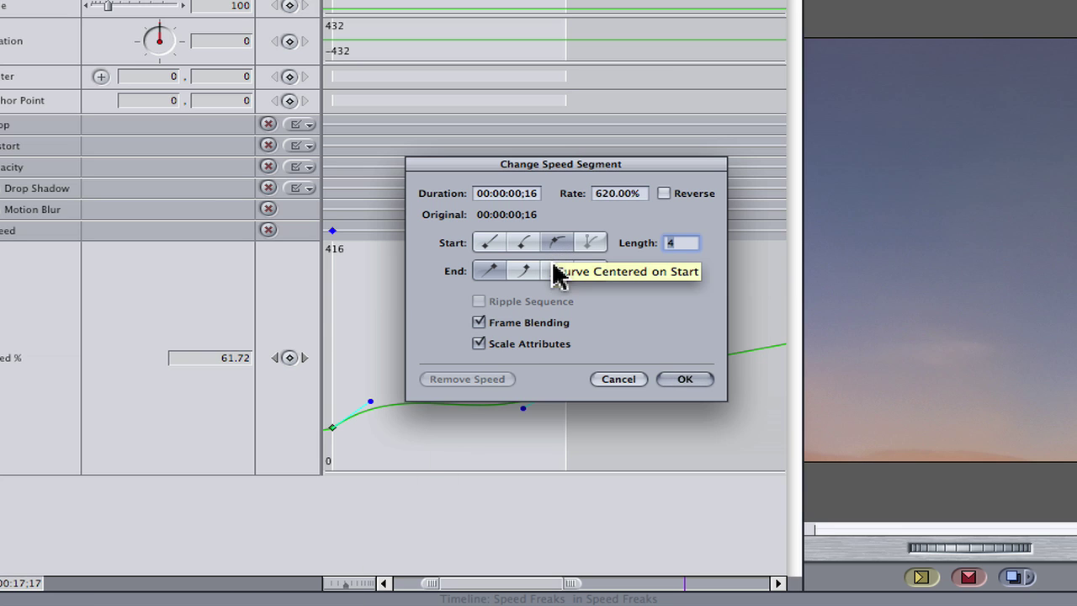
left_click(553, 271)
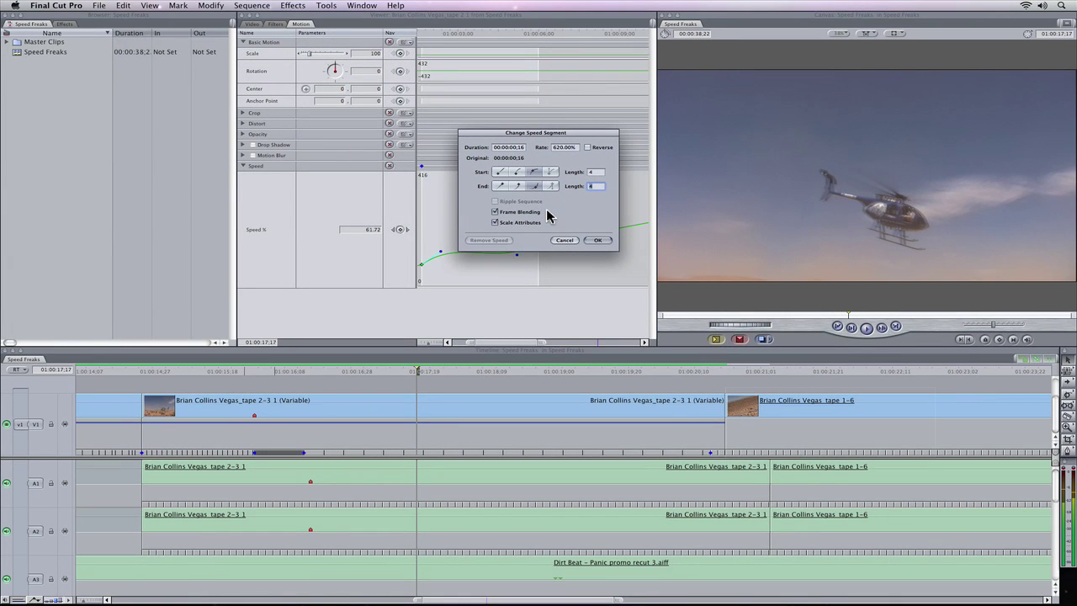
key("Return")
key("Up")
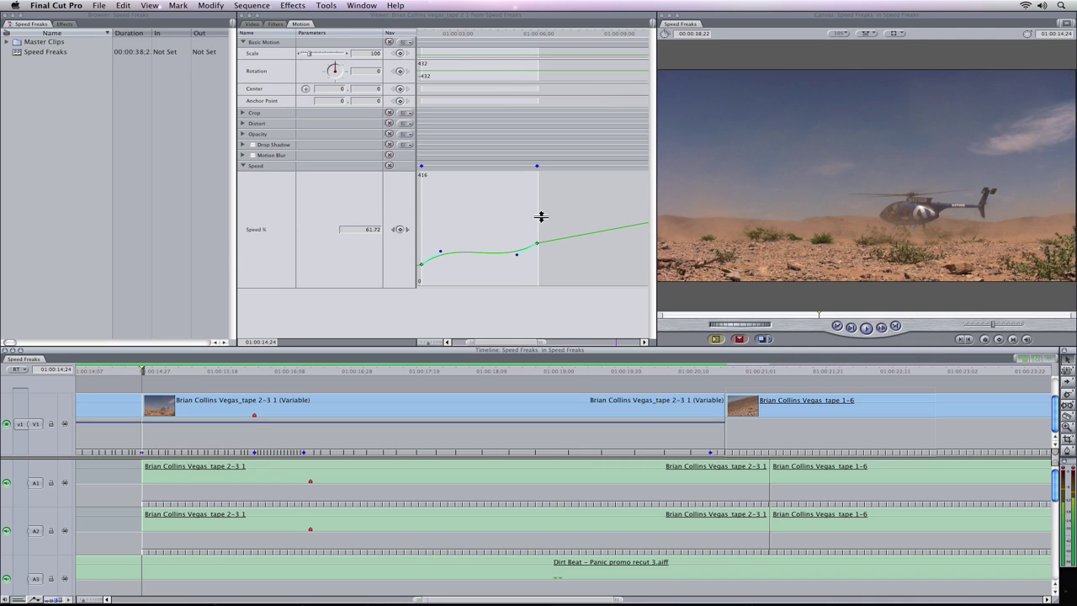
Drag the speed keyframe 19 frames earlier so speeds become 493% then 52%, and replay it.
key("space")
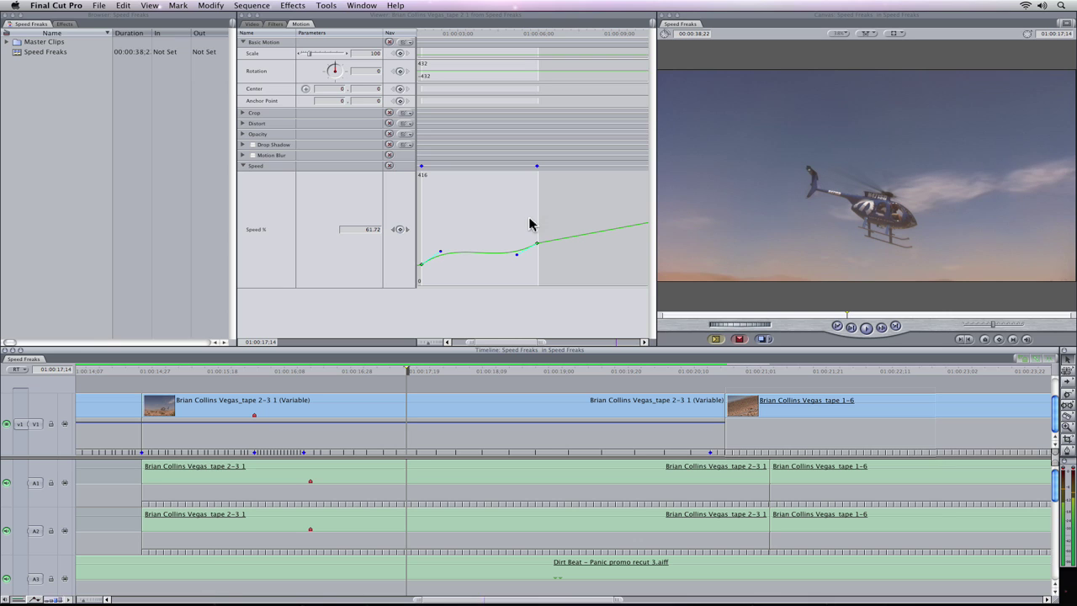
left_click(305, 452)
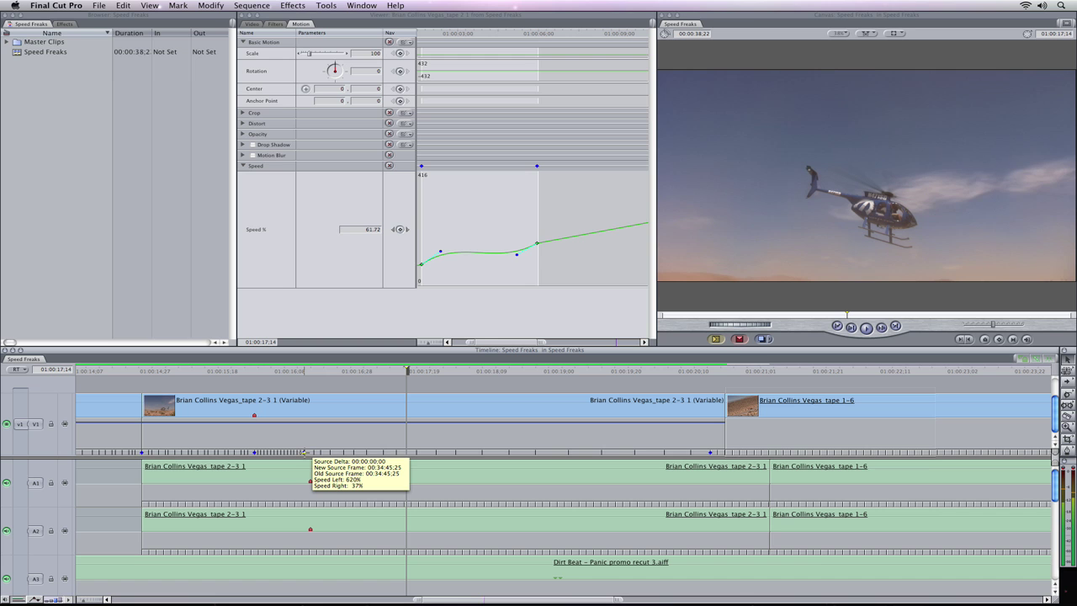
left_click_drag(305, 452, 297, 452)
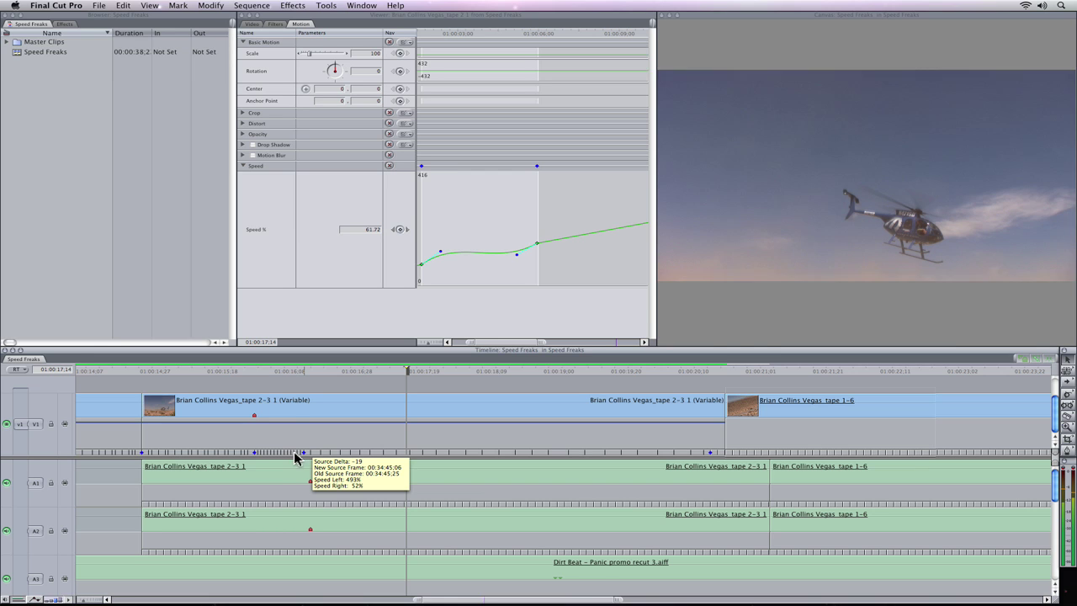
left_click(165, 372)
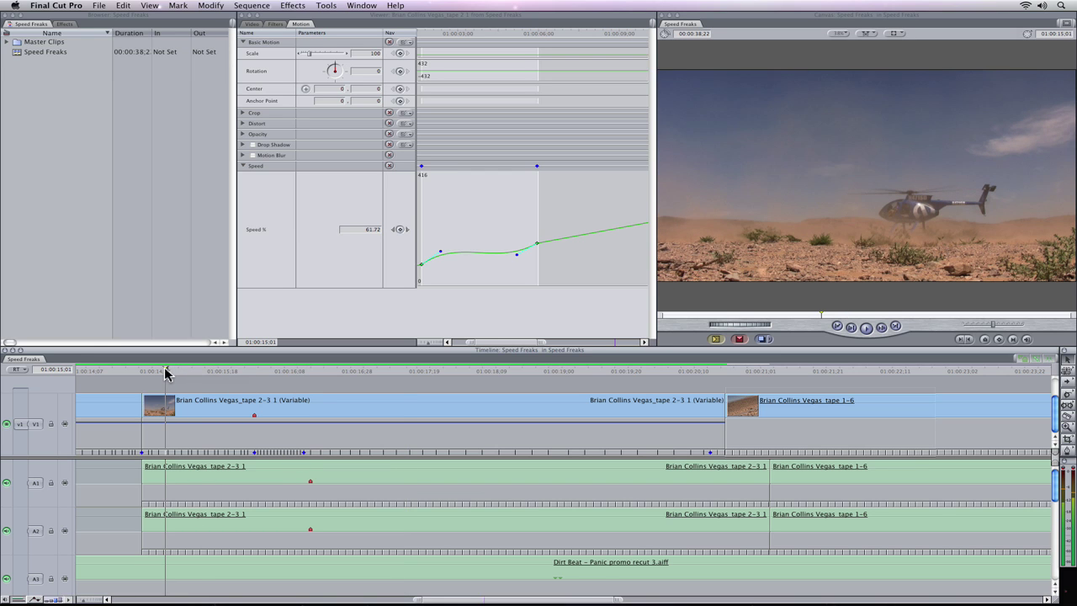
key("space")
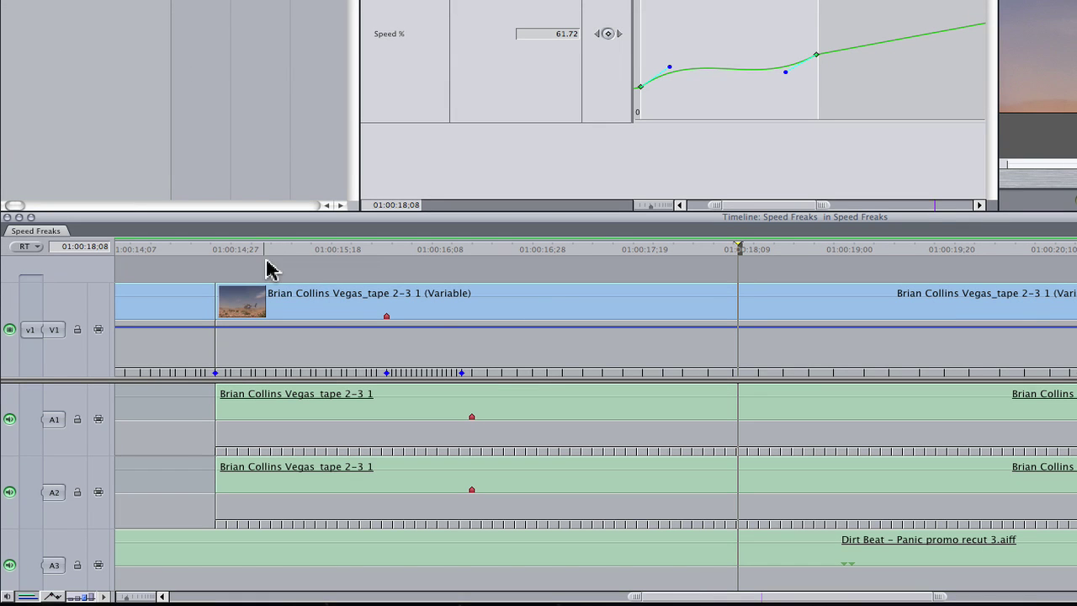
Slide the speed keyframe left so the preceding 29 frames run at 182%.
left_click(385, 373)
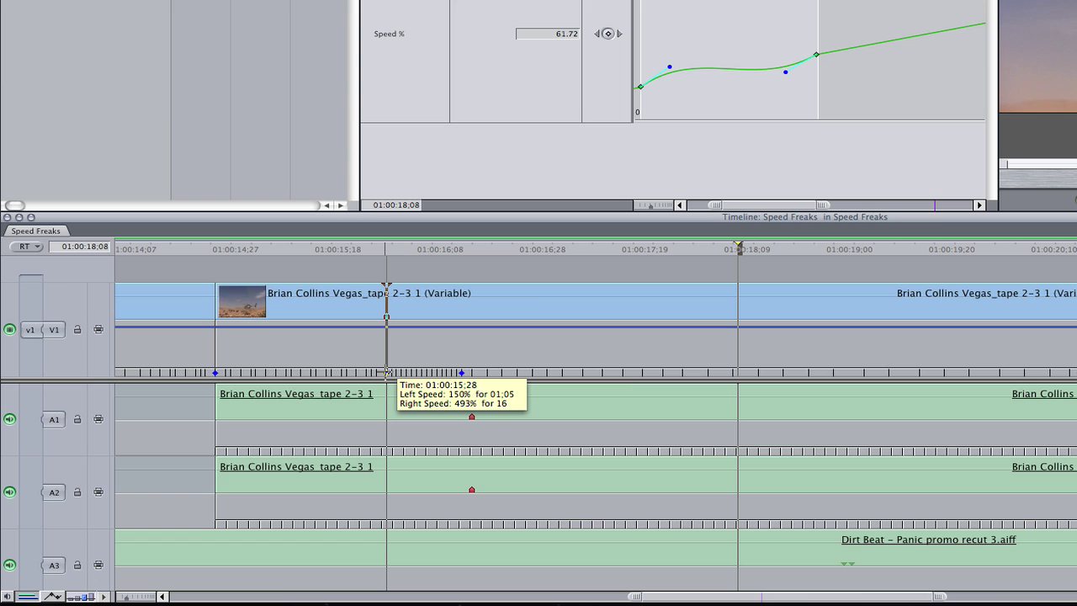
left_click(386, 372)
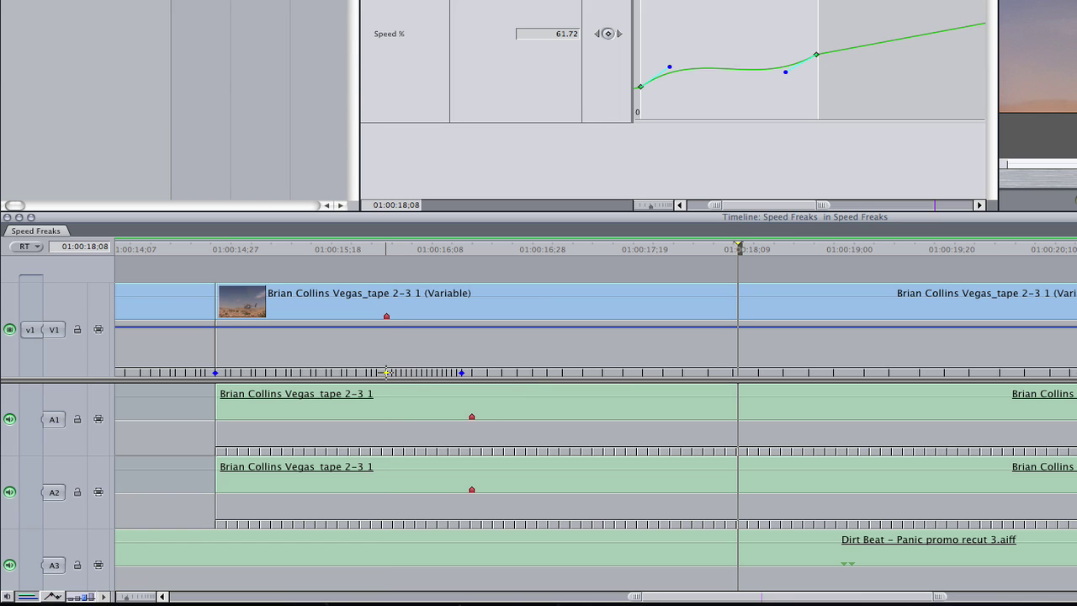
mouse_move(386, 372)
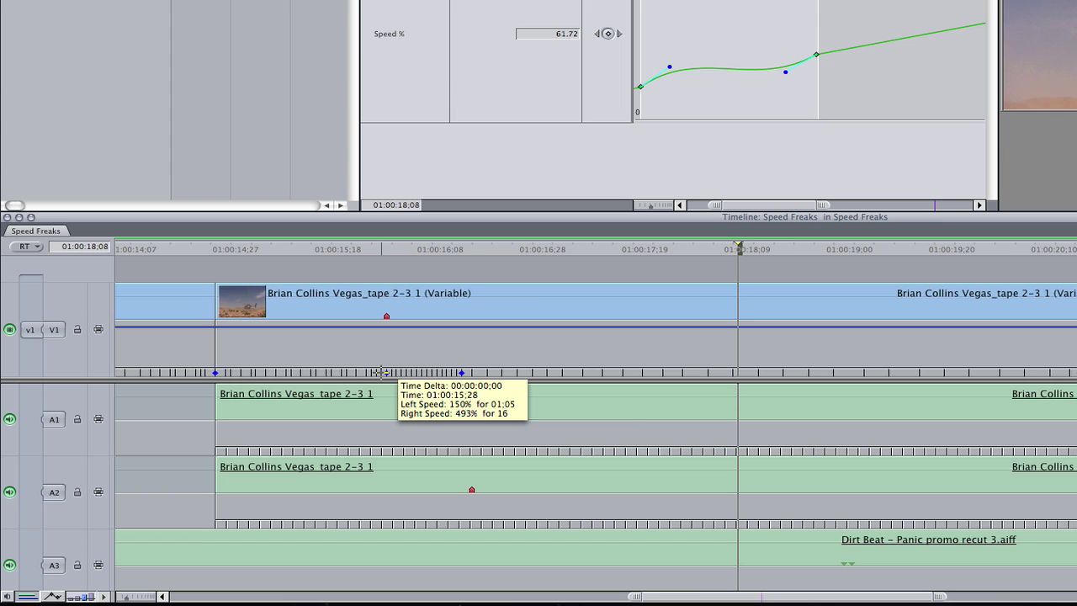
left_click_drag(386, 373, 362, 374)
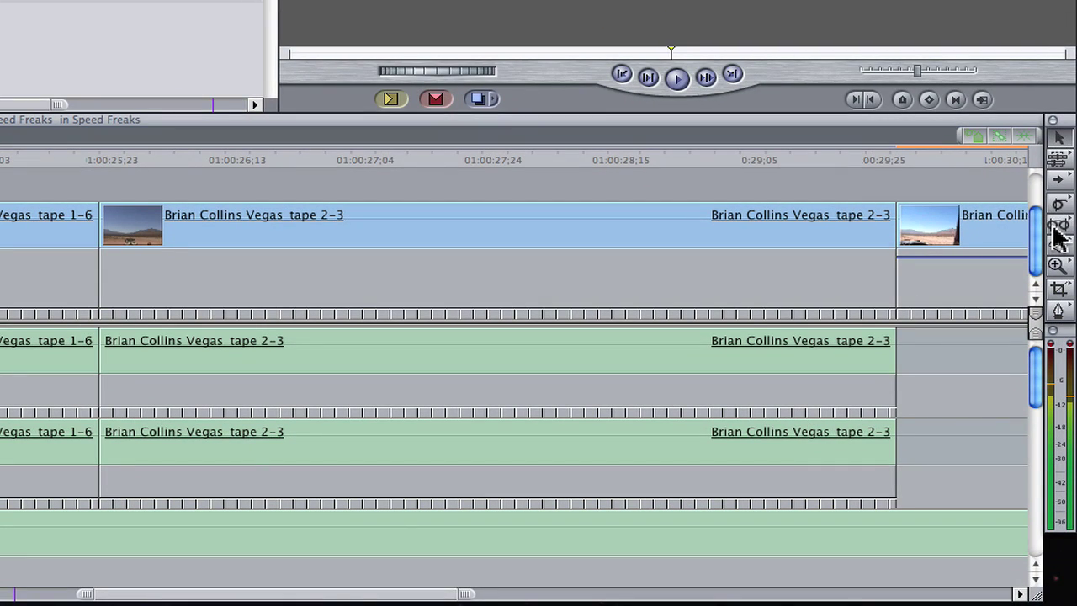
Choose the Speed tool from the Slip tool flyout and play from before the tape 1-6 / tape 2-3 cut.
left_click(1056, 229)
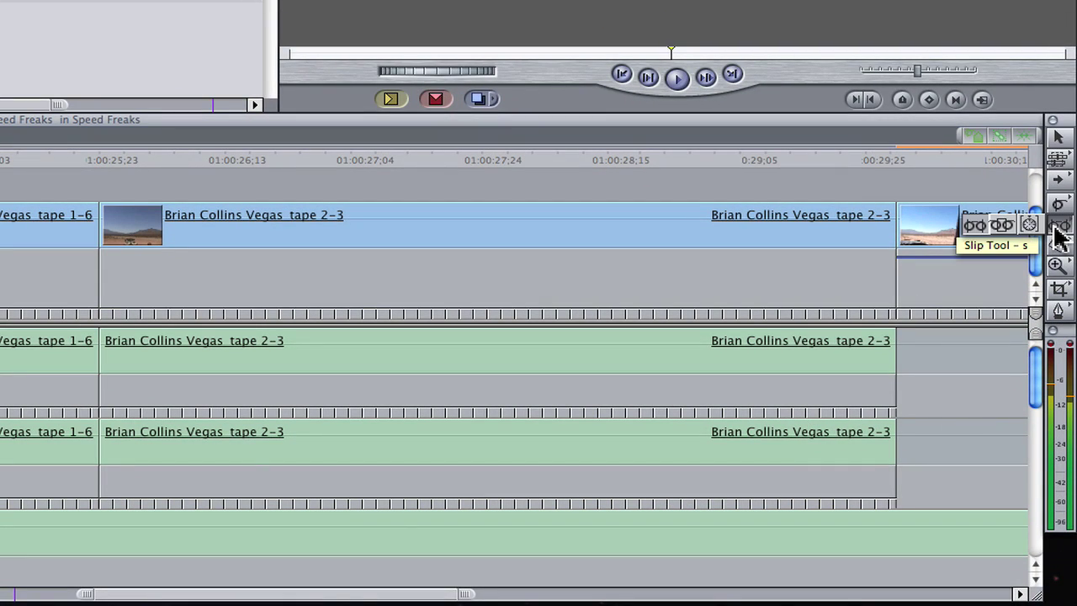
left_click(1032, 225)
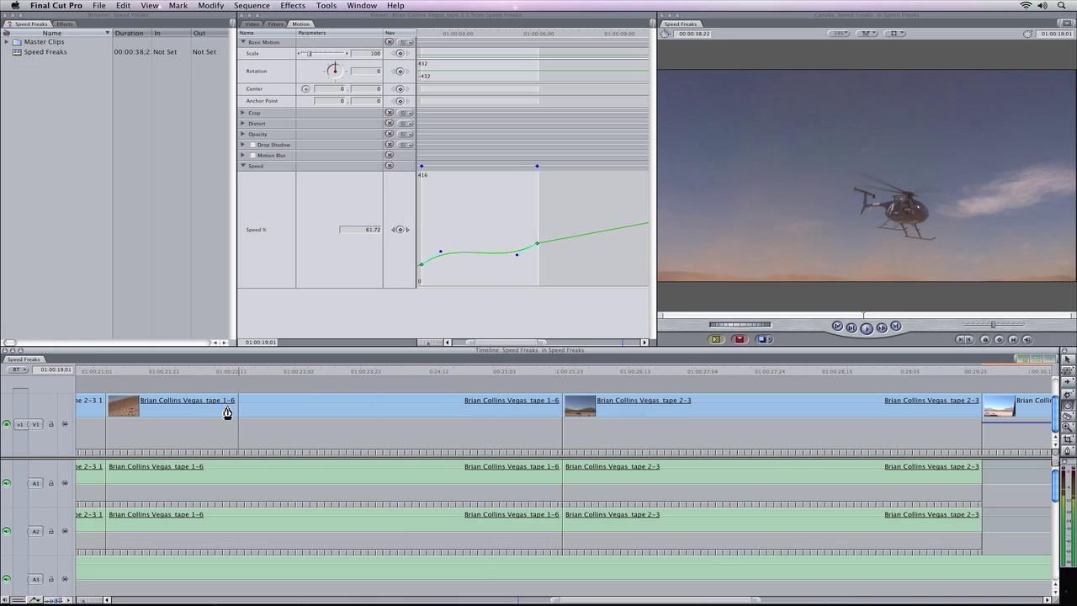
left_click(106, 372)
key("space")
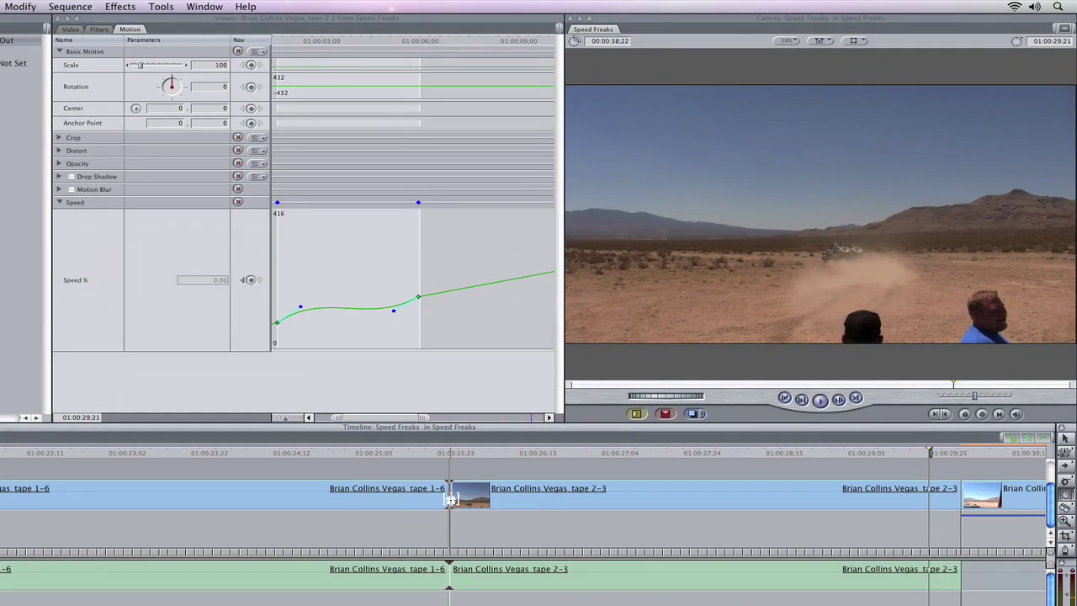
Drag the tape 1-6 / tape 2-3 cut to 01:00:23:22 so the clips run at 177% and 68%, then replay it.
left_click_drag(476, 474, 205, 498)
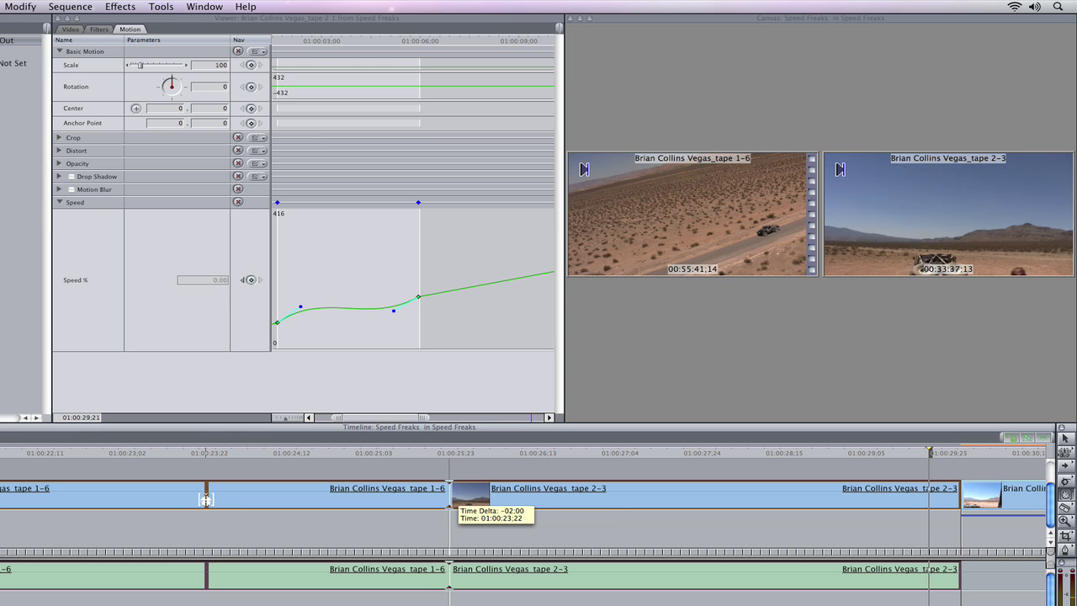
left_click_drag(205, 498, 204, 499)
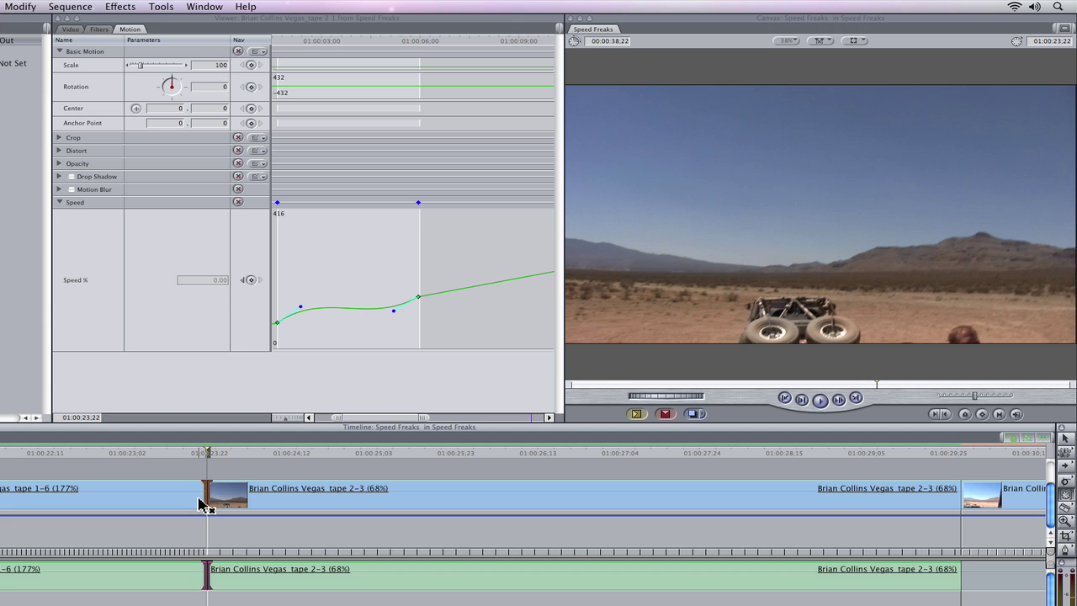
key("Up")
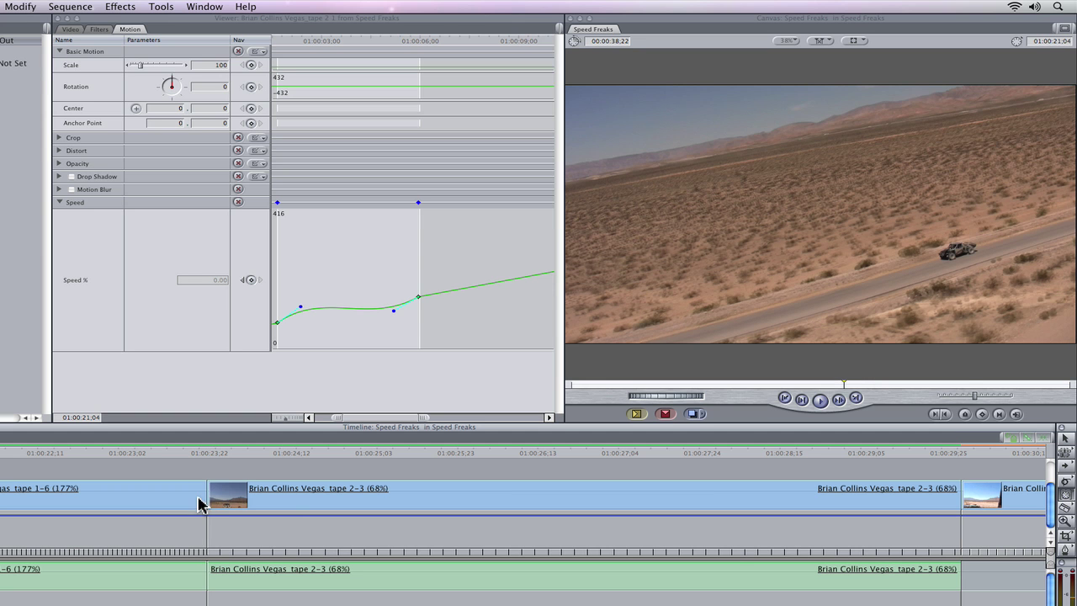
key("space")
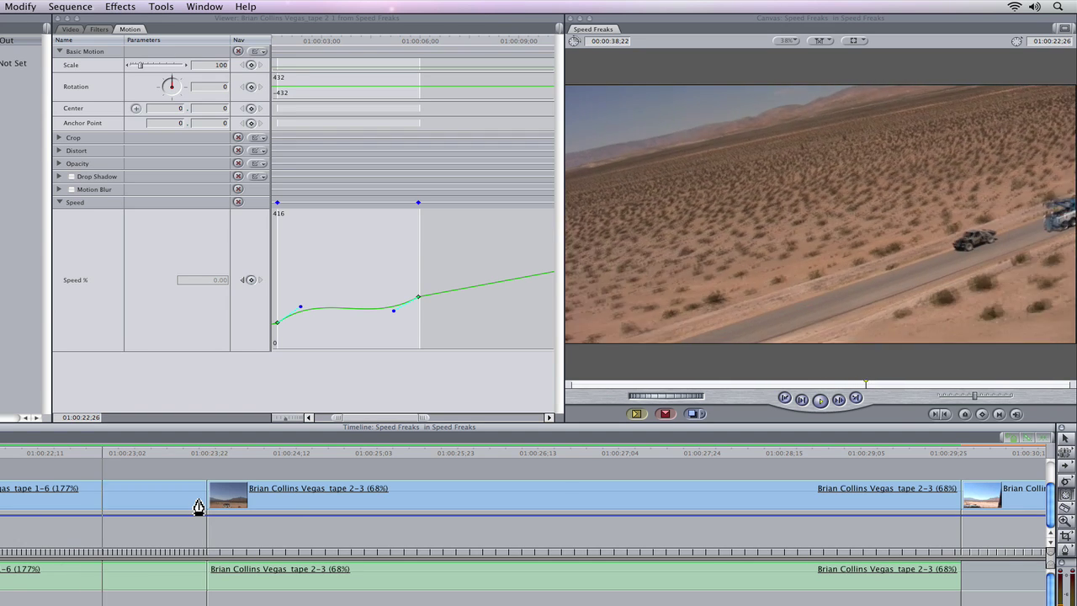